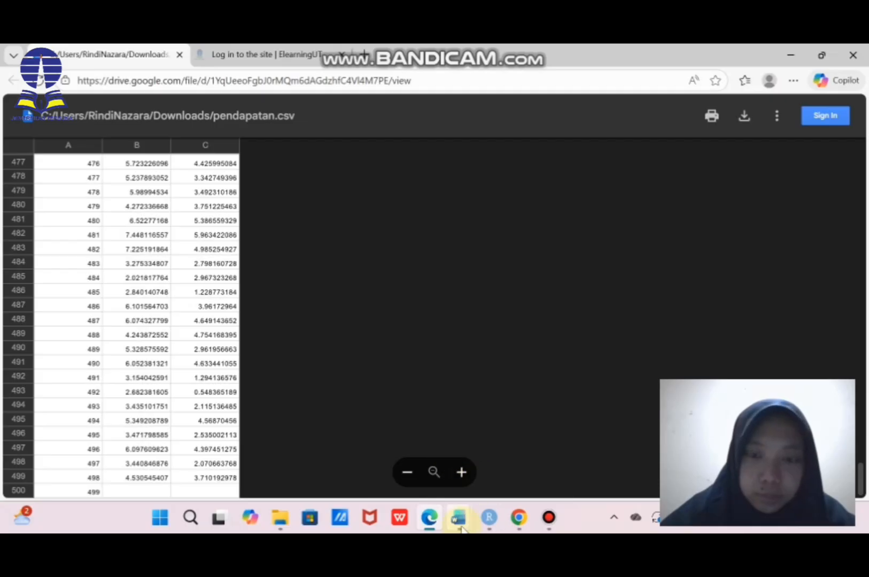
Switch to the TUGAS TUTORIAL 2-update document in Word and review the dataset link and package installation instructions
mouse_move(459, 513)
click(410, 448)
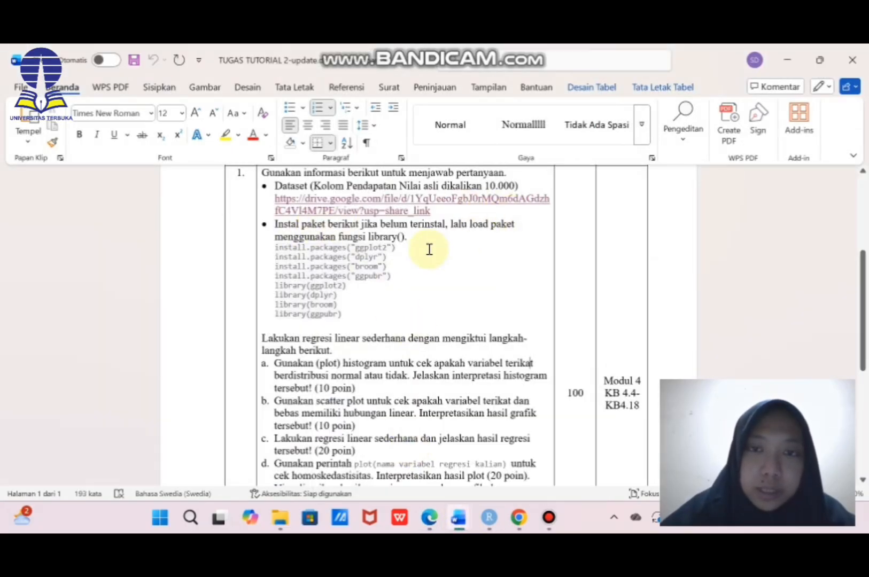
scroll(429, 249, down, 2)
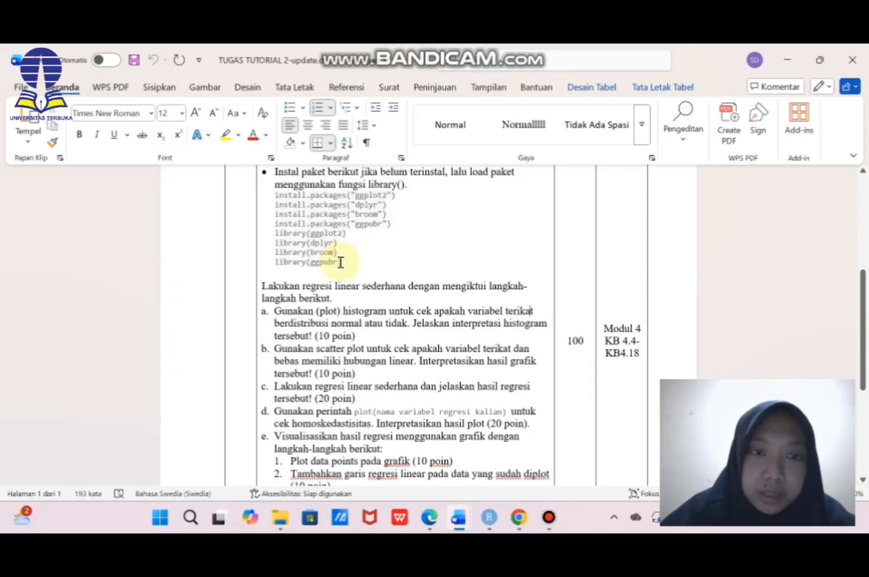
scroll(339, 262, down, 2)
scroll(525, 313, up, 1)
scroll(526, 313, up, 3)
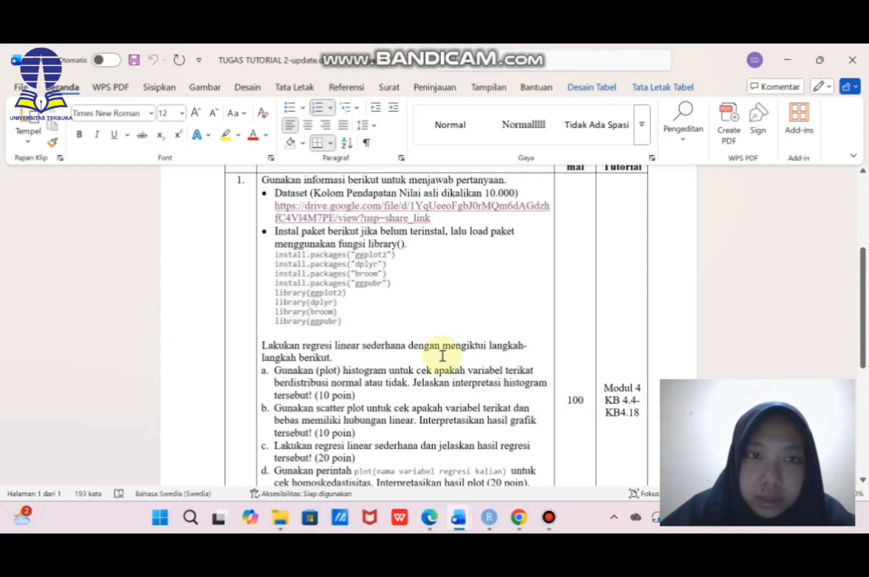
Switch to RStudio and review the console output for the package installation and library loading
click(489, 517)
scroll(241, 331, up, 20)
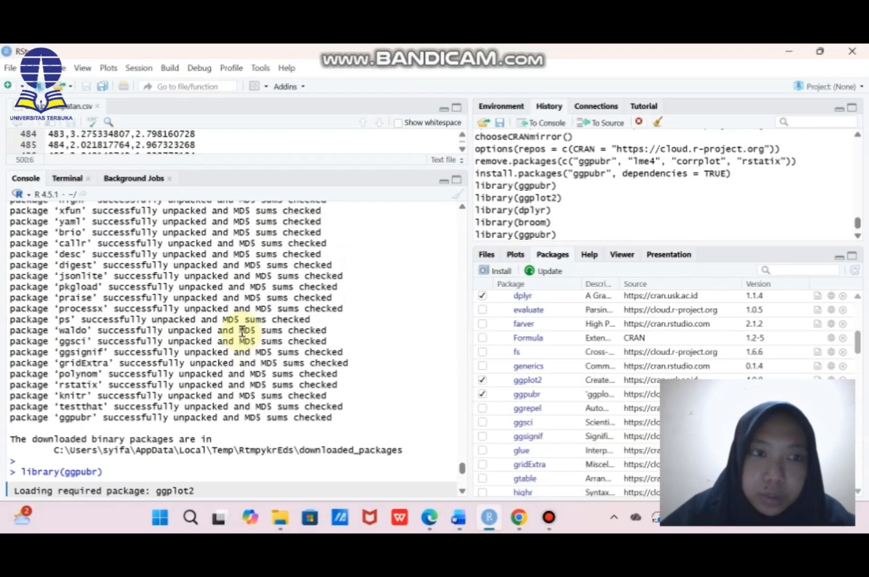
scroll(241, 332, up, 3)
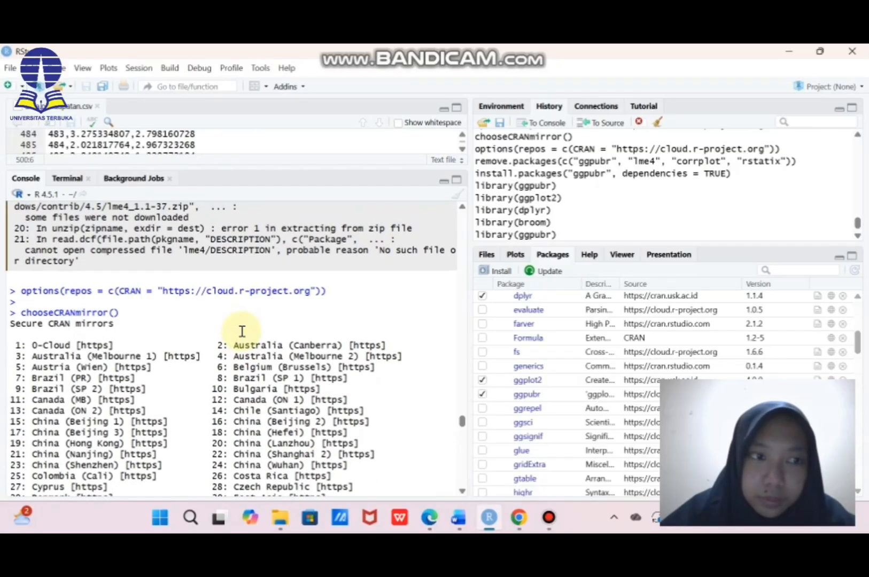
scroll(241, 331, down, 15)
scroll(242, 331, down, 15)
scroll(518, 476, down, 10)
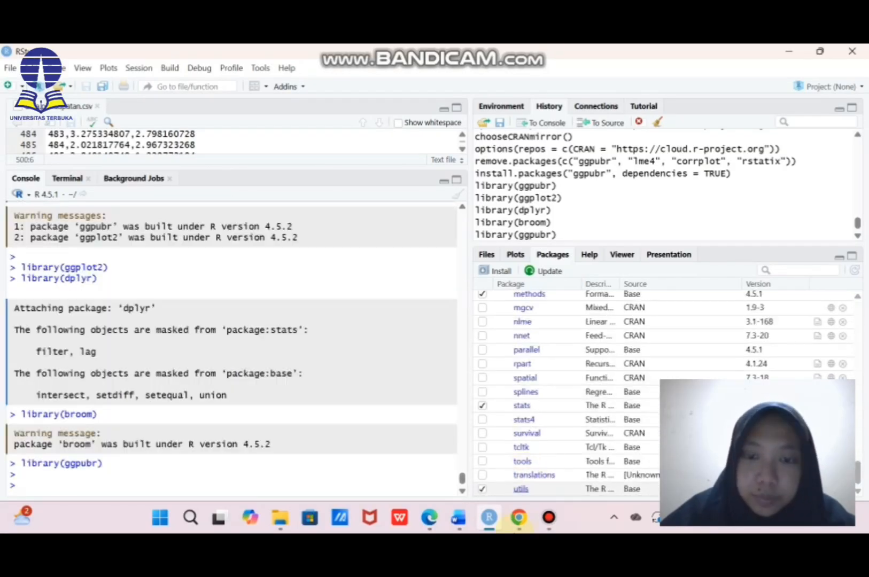
Return to the assignment document in Word and read regression tasks a through e, including the four visualisation sub-steps
click(457, 517)
click(438, 473)
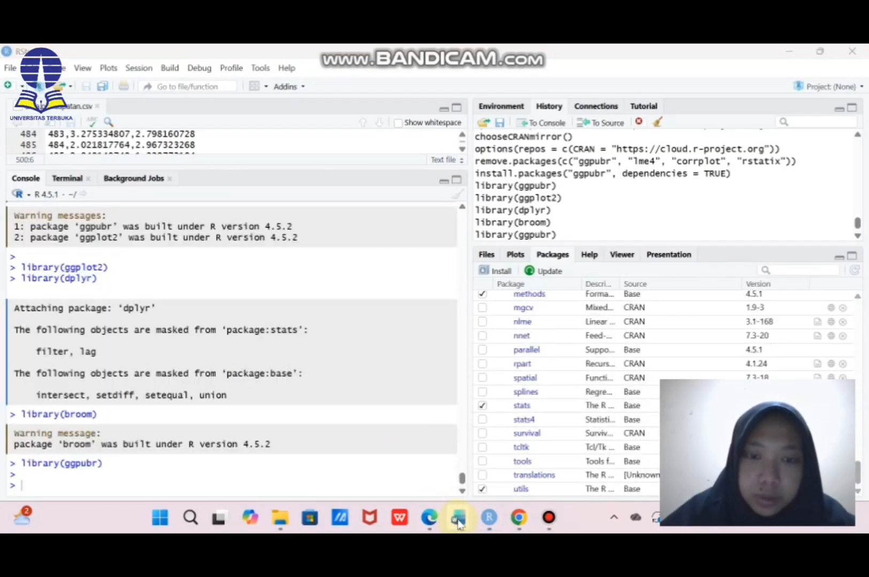
click(448, 465)
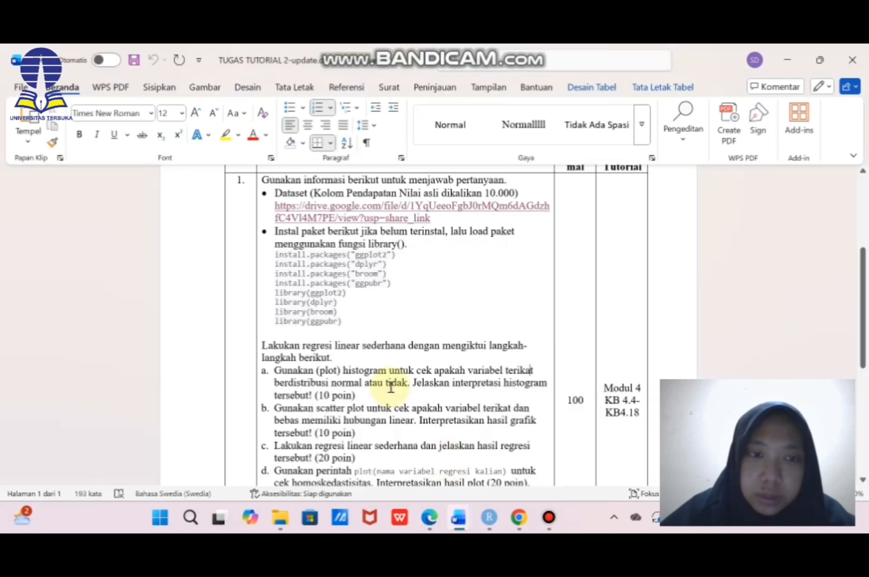
scroll(388, 382, down, 4)
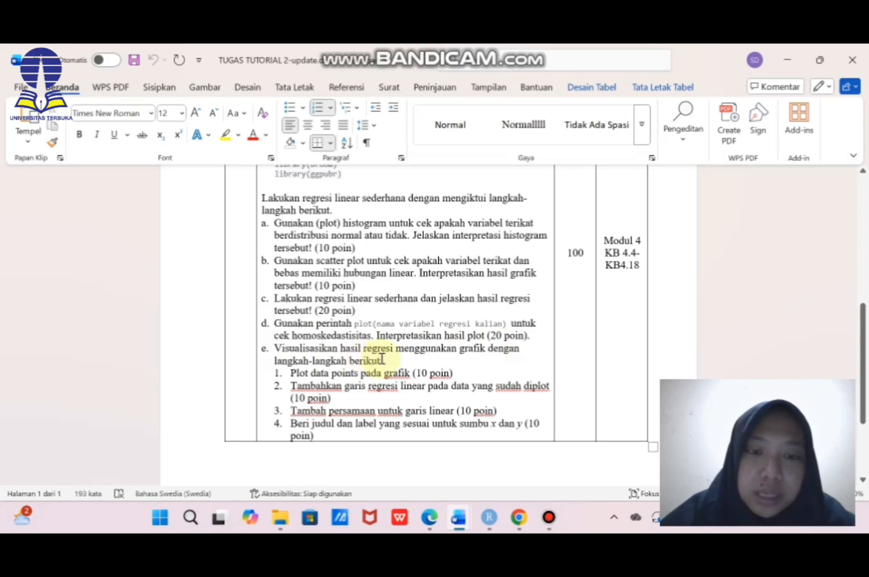
scroll(377, 368, down, 2)
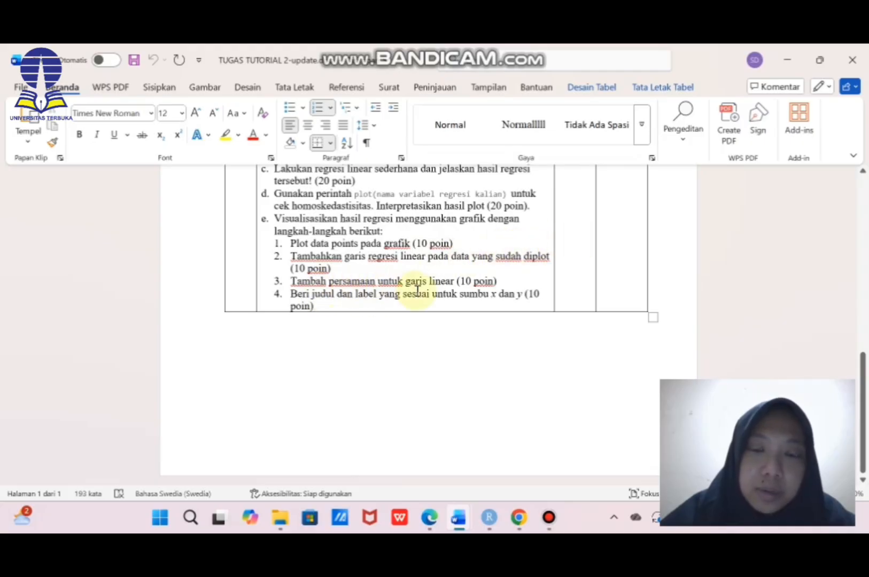
scroll(413, 286, up, 1)
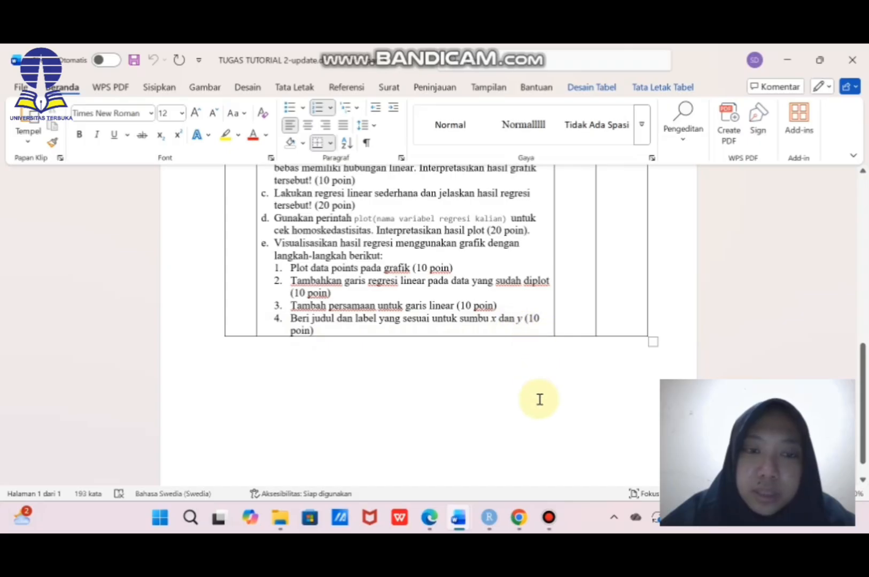
Switch to RStudio and examine the column headers and first rows of the open income CSV file
click(487, 517)
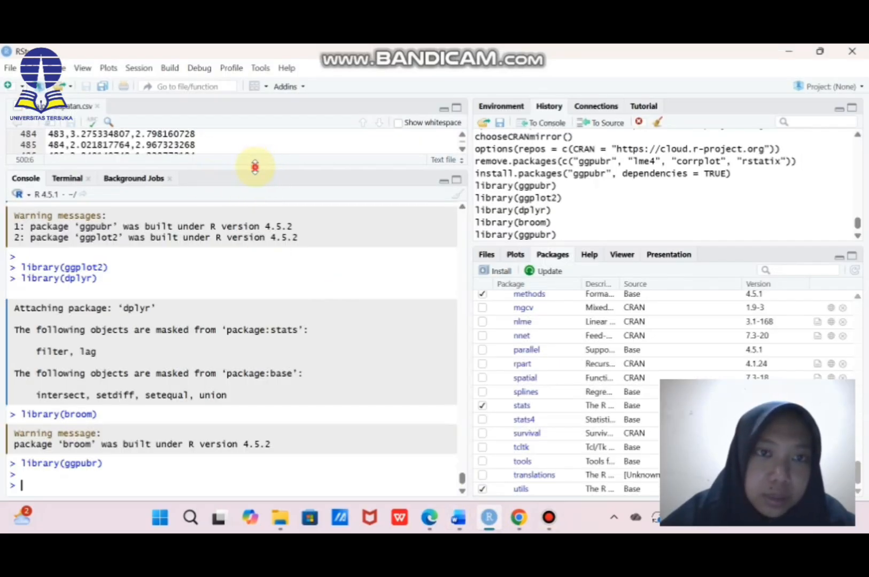
drag(255, 167, 241, 248)
scroll(158, 207, up, 20)
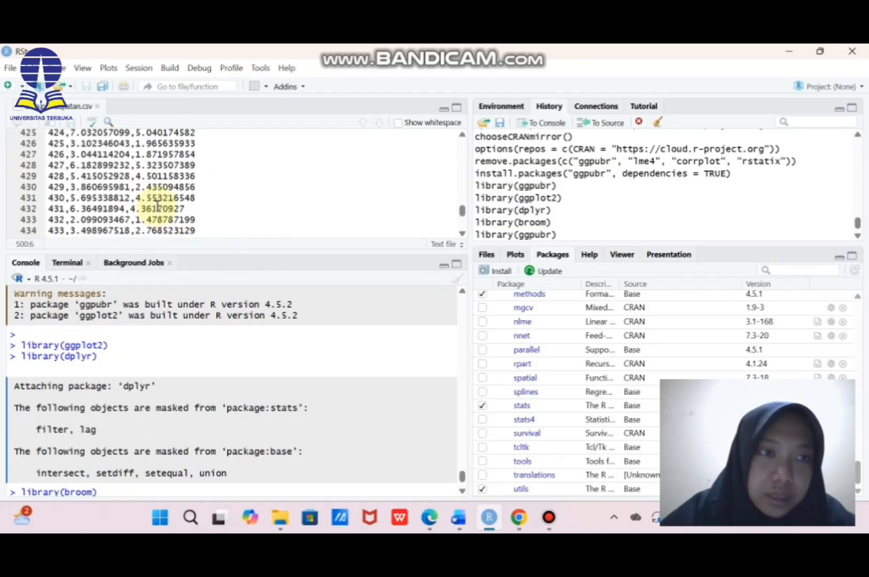
scroll(158, 207, up, 12)
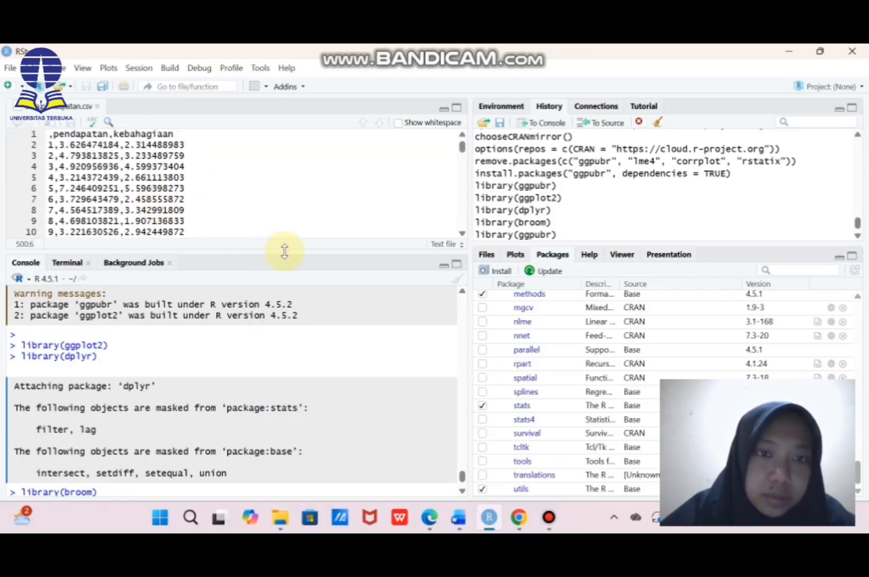
drag(285, 251, 287, 190)
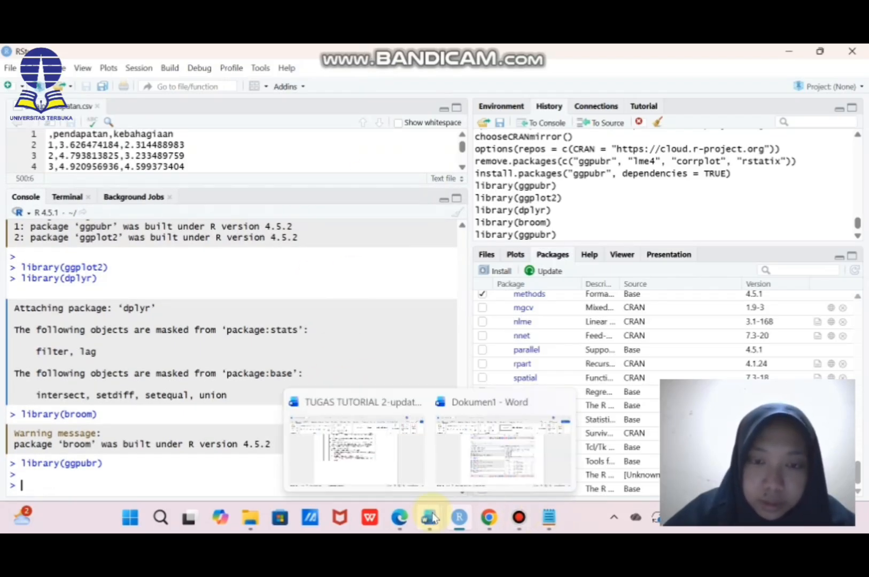
Switch to File Explorer and rename the downloaded CSV_ dataset file in Downloads as data_pendapatan.csv_
click(251, 517)
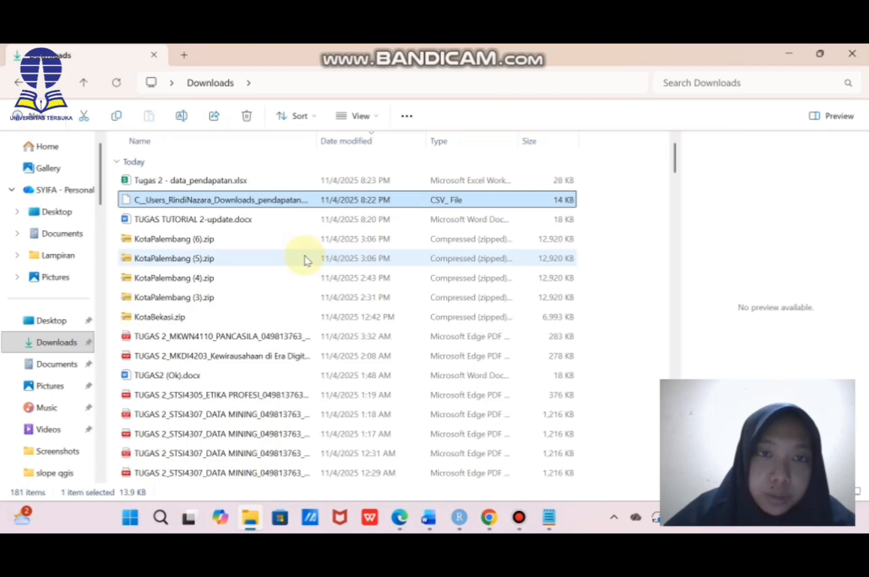
right_click(372, 200)
click(483, 121)
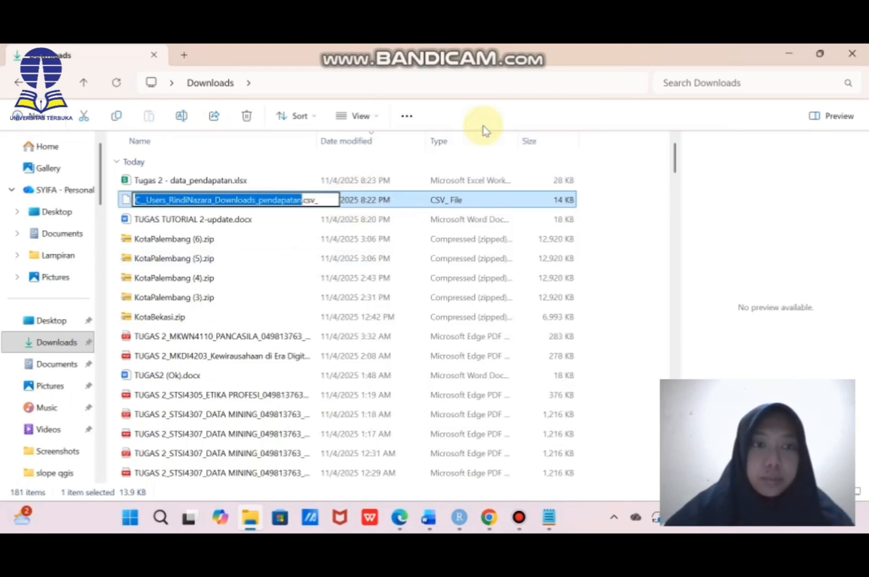
text(data_p)
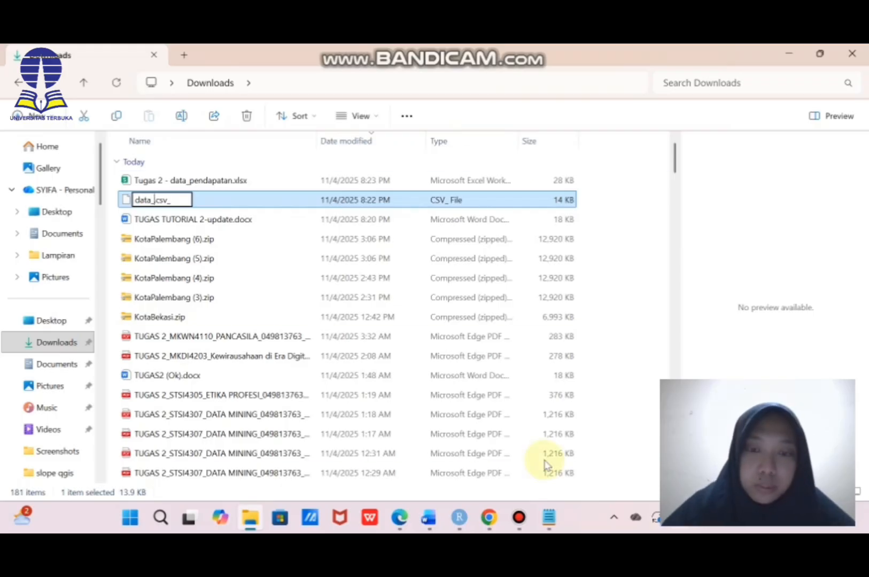
text(end)
text(apatan.)
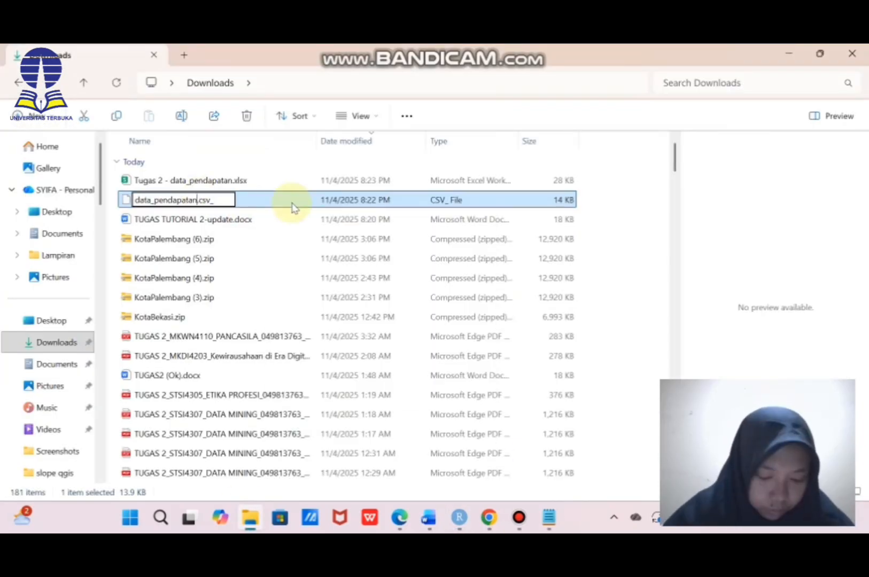
key(Return)
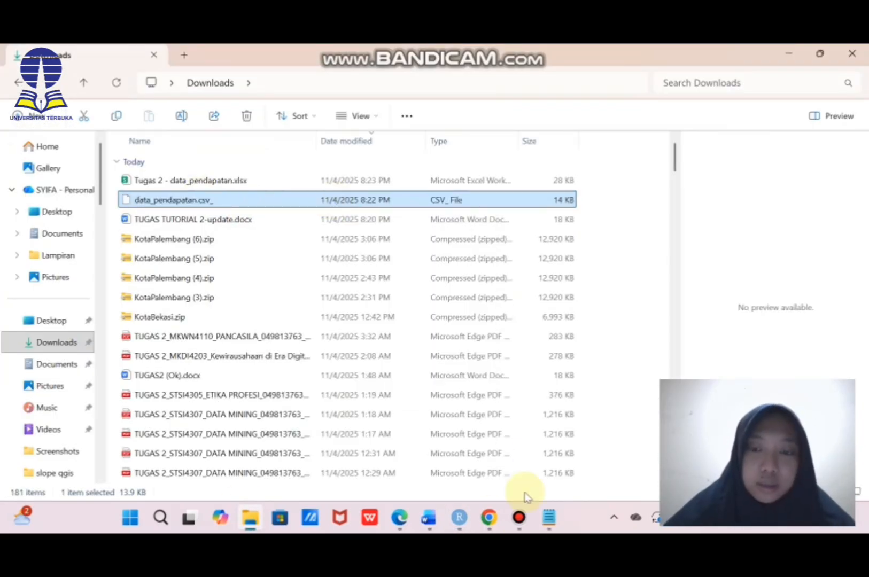
Switch to RStudio and try to read data_pendapatan.csv from the Downloads folder into data_pendapatan with read.csv
click(459, 517)
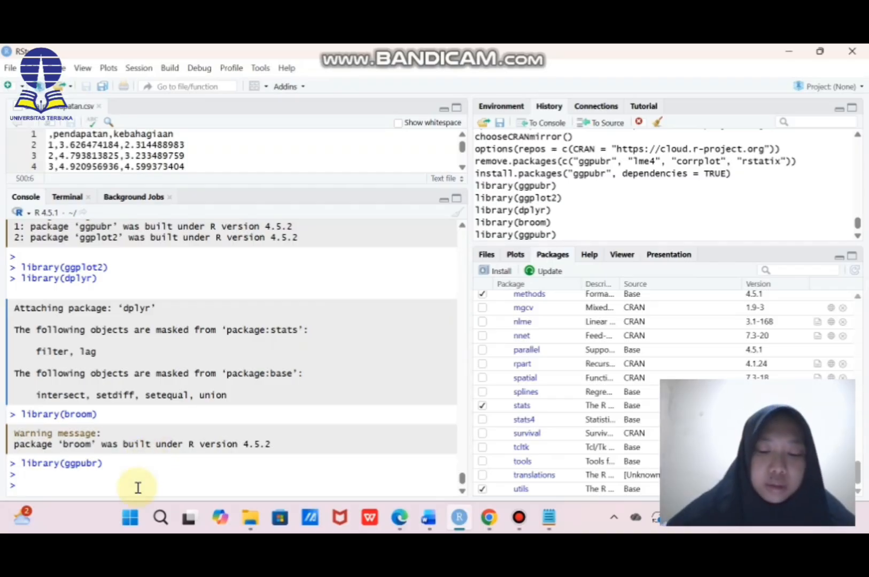
text(data_pendapatan <- read.csv(use)
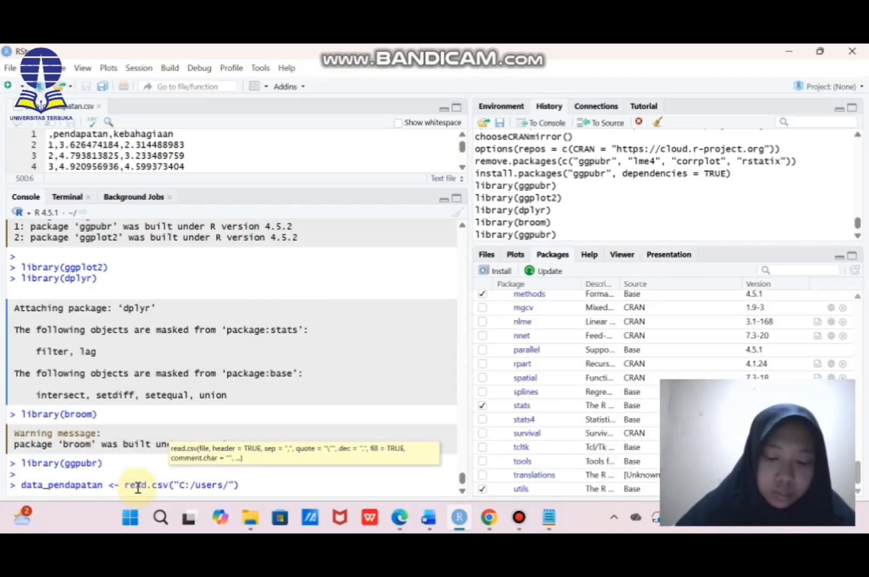
text(v)
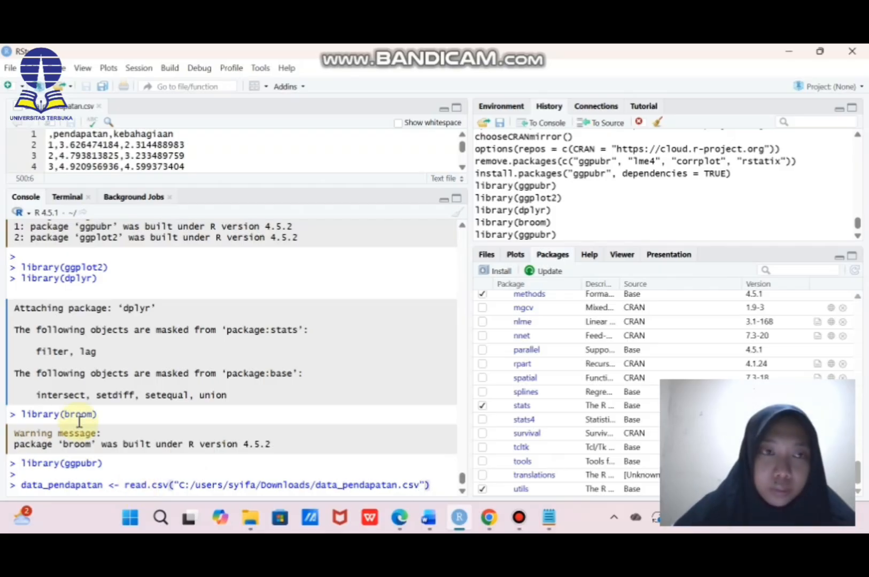
key(Return)
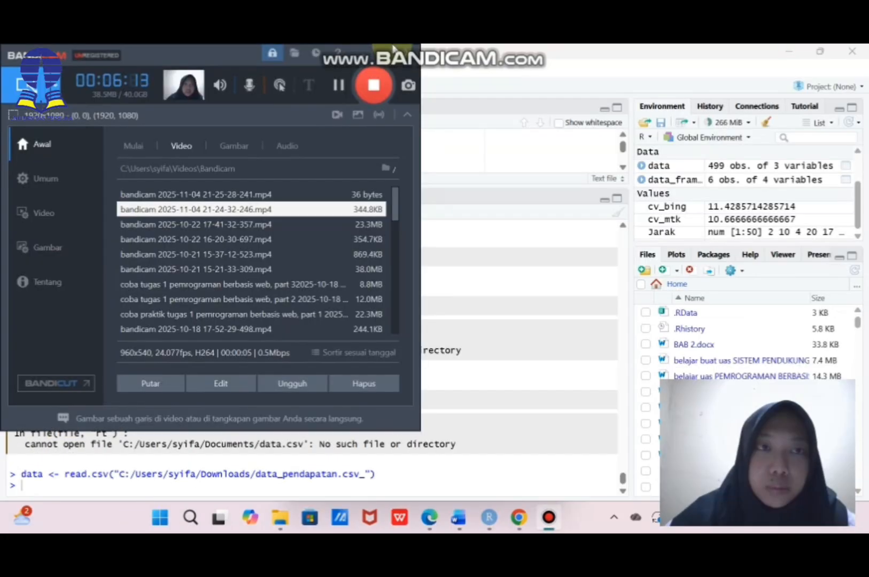
click(390, 52)
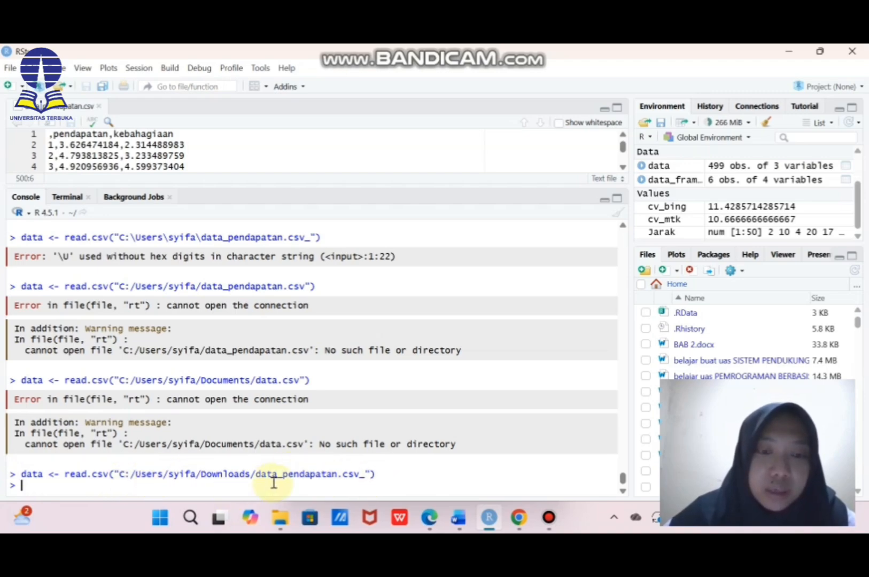
Check the histogram task in the Word assignment document, then return to the RStudio console
mouse_move(458, 520)
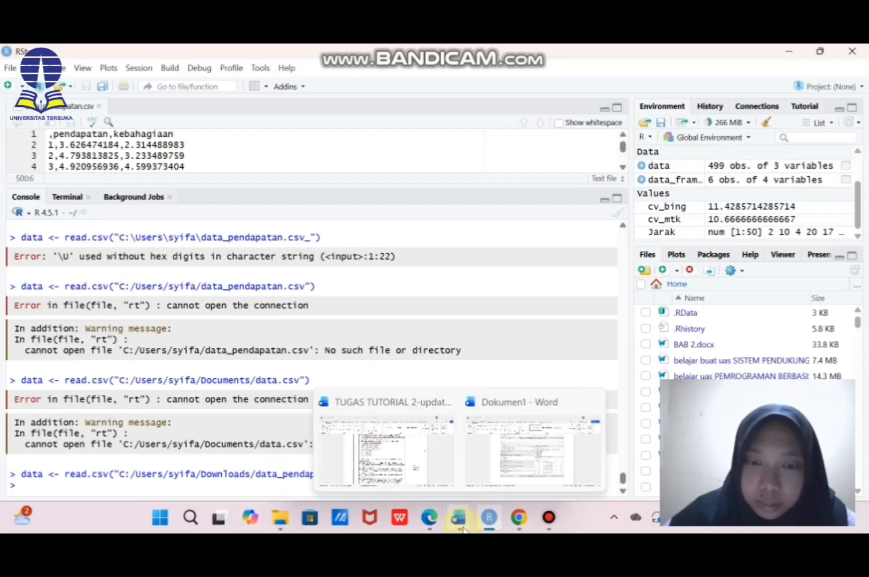
click(436, 465)
scroll(348, 342, down, 3)
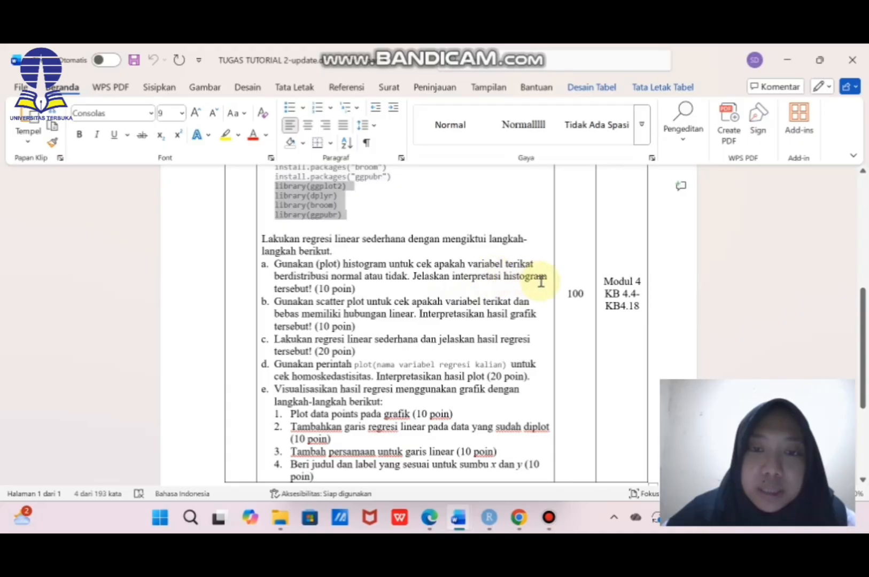
click(493, 519)
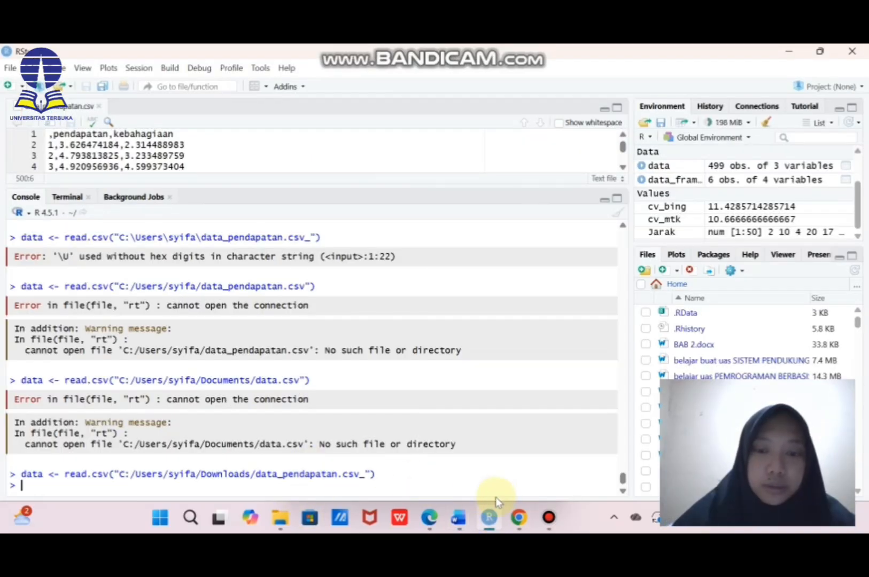
mouse_move(454, 519)
click(422, 484)
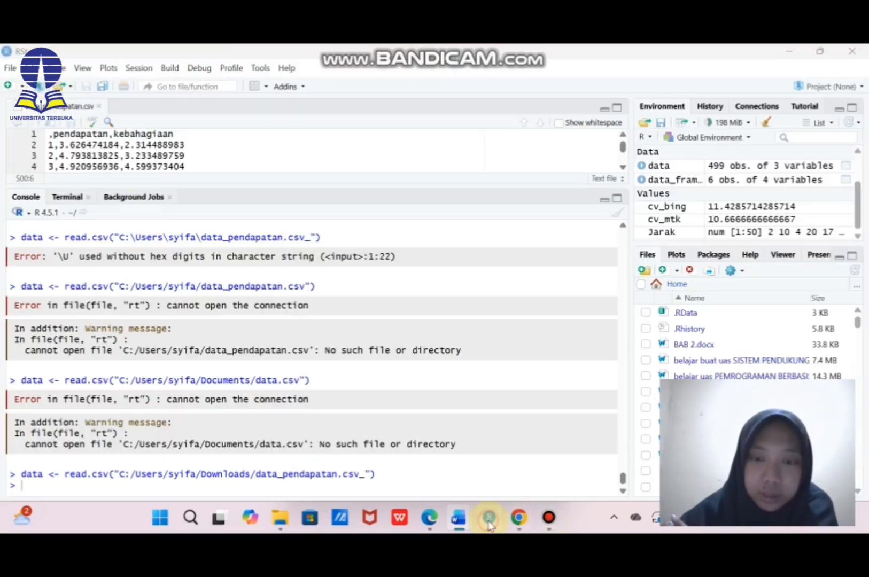
click(435, 470)
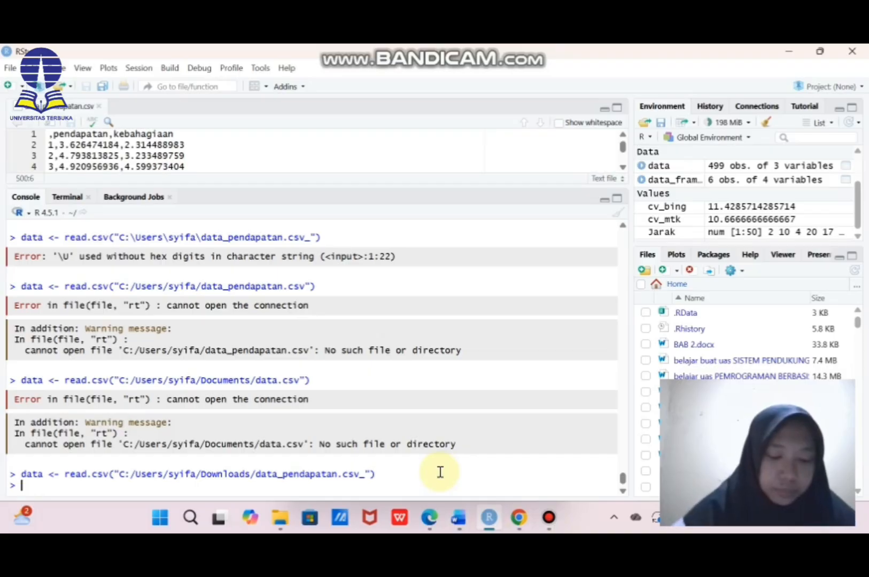
text(data_pendapatan)
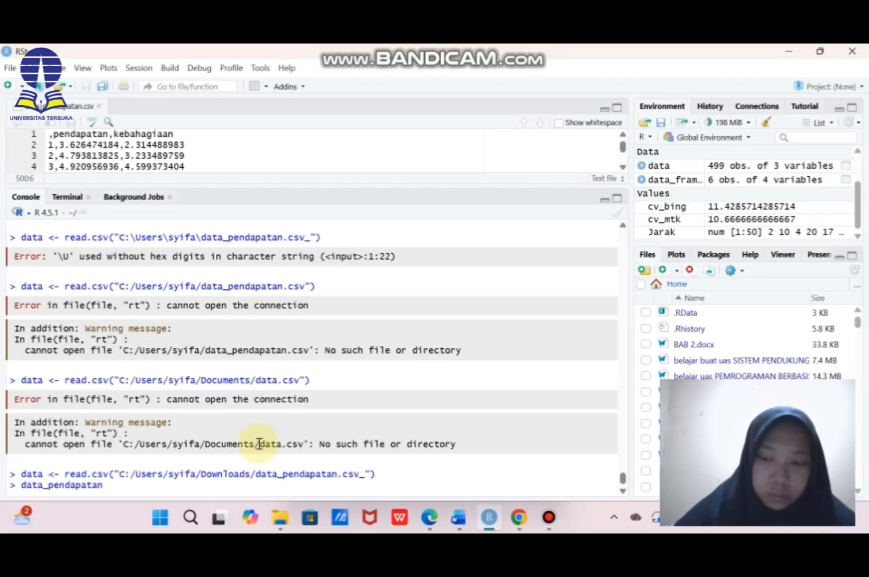
scroll(283, 343, up, 5)
key(BackSpace)
key(BackSpace)
key(BackSpace)
key(BackSpace)
key(BackSpace)
key(BackSpace)
key(BackSpace)
key(BackSpace)
key(BackSpace)
key(BackSpace)
key(BackSpace)
key(BackSpace)
key(BackSpace)
key(BackSpace)
key(BackSpace)
key(BackSpace)
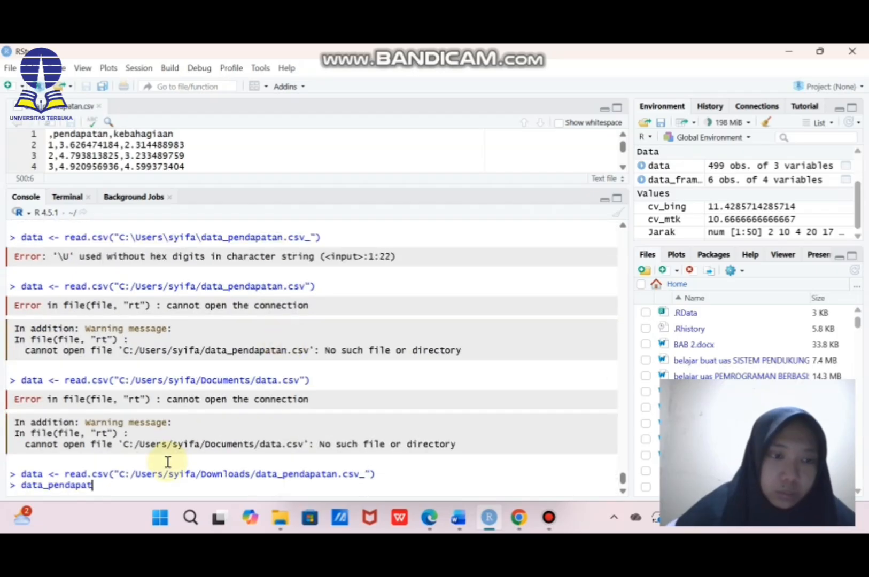
Load data_pendapatan.csv_ from Downloads into data_pendapatan by reusing the previous read.csv command with the new variable name
drag(21, 474, 376, 476)
key(ctrl+c)
click(233, 486)
key(ctrl+v)
click(45, 485)
text(_pendapatan)
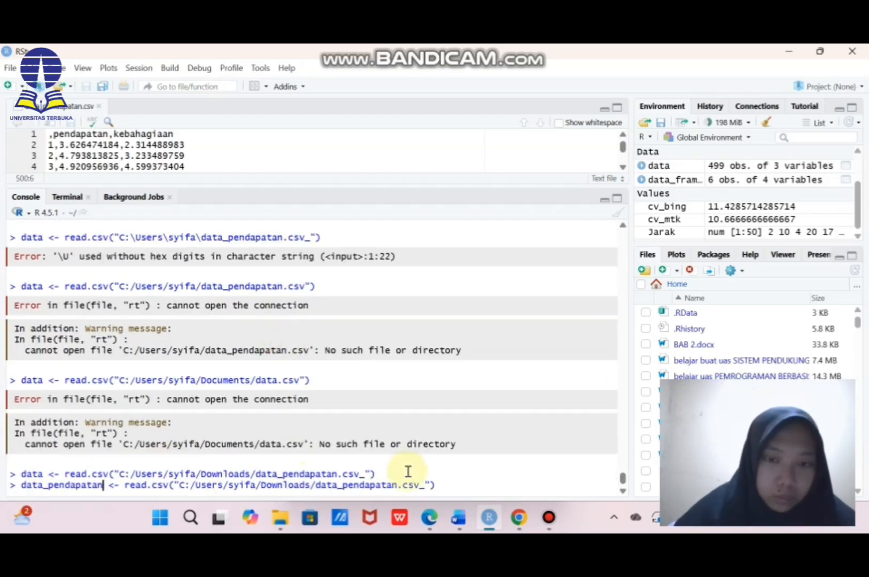
key(Return)
Multiply the pendapatan column of data_pendapatan by 10000 and store the result back in the same column
text(data)
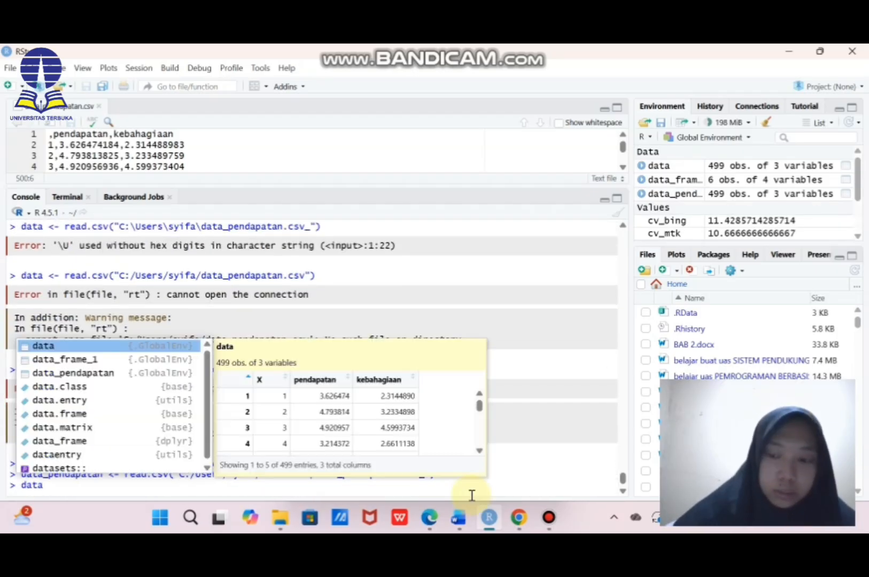
text(_pendapatan$pendapatan)
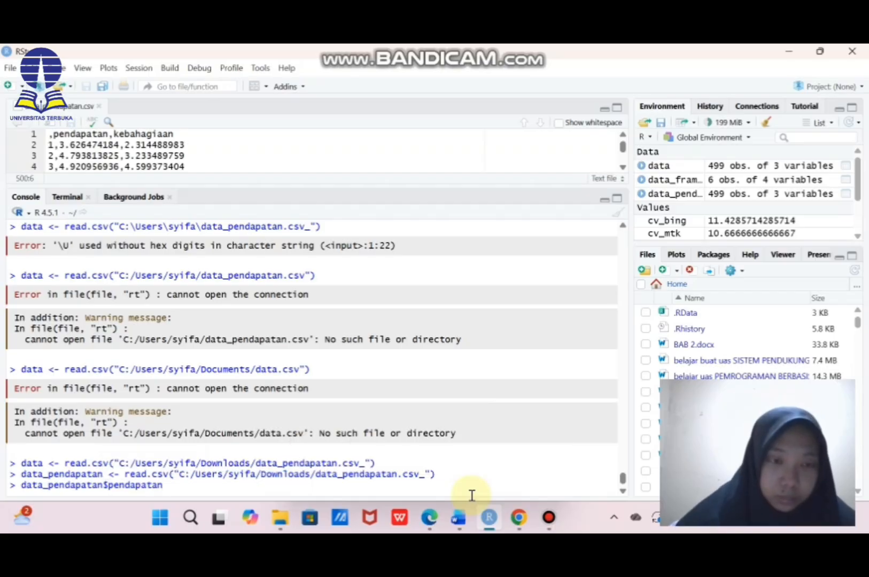
text( <- data_pendapatan$pendapatan * 10000)
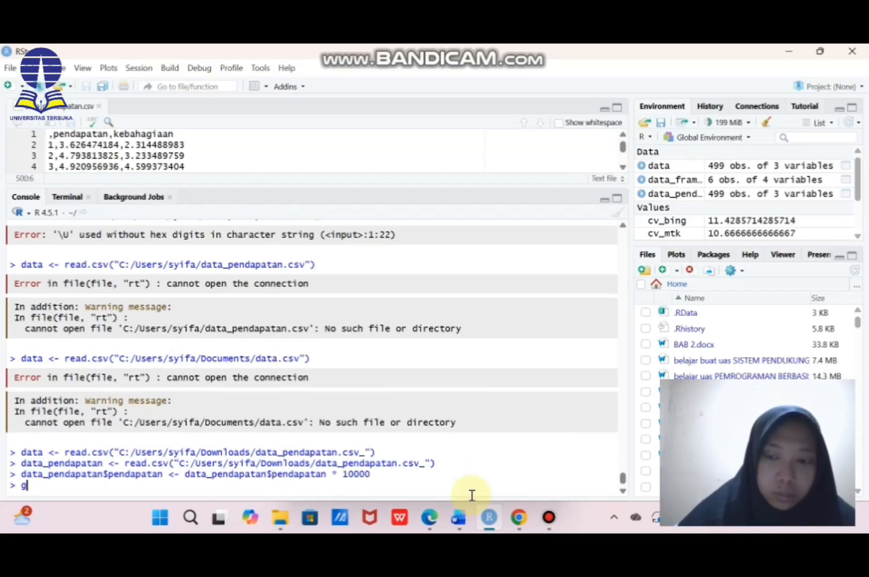
Start a ggplot of data_pendapatan with x = kebahagiaan and a geom_histogram layer using bindwidth = 1, fill "skyblue" and color "black"
text(ggplot(data_pendapata)
mouse_move(519, 518)
text(n, aes(x)
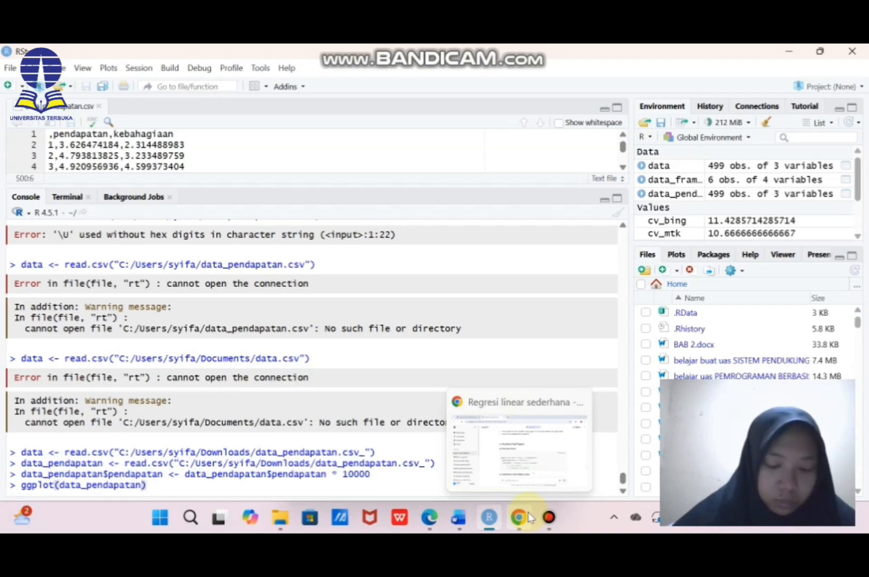
text( = kebahagiaan)))
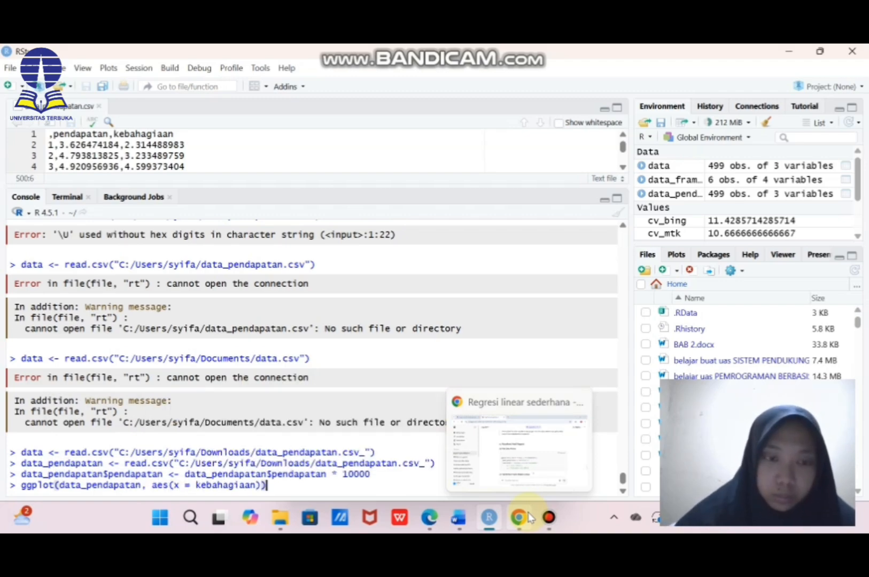
text( +)
key(Return)
text(geom_)
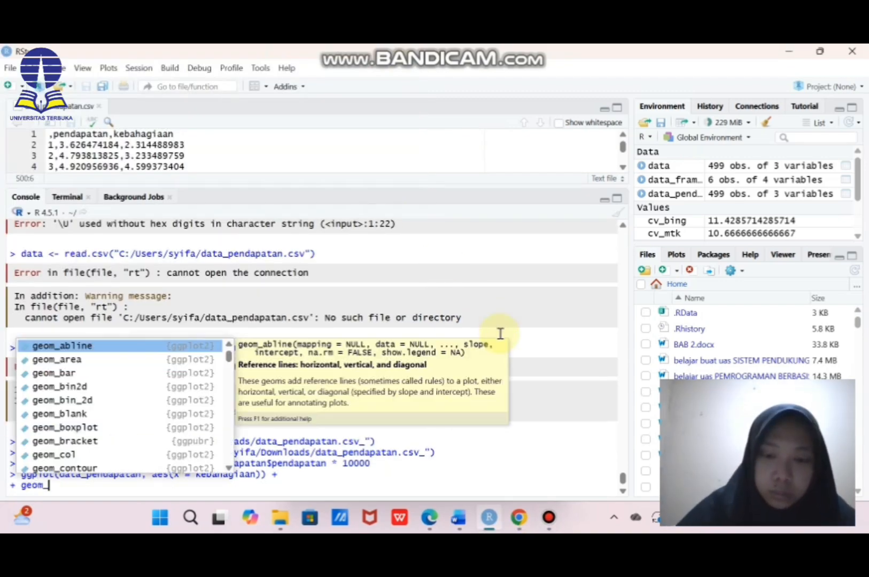
text(histogram(bindwidth = 1, fill ="skyblue", )
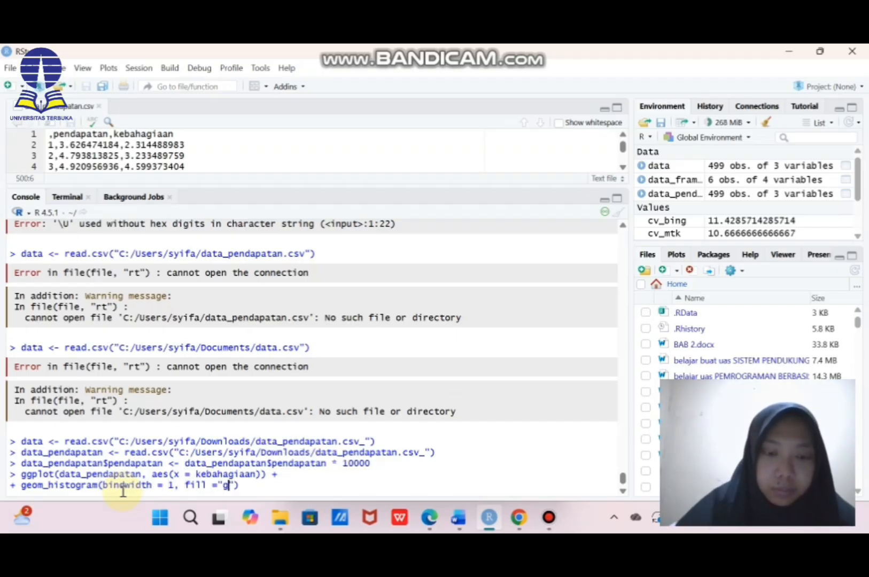
text(color="black)
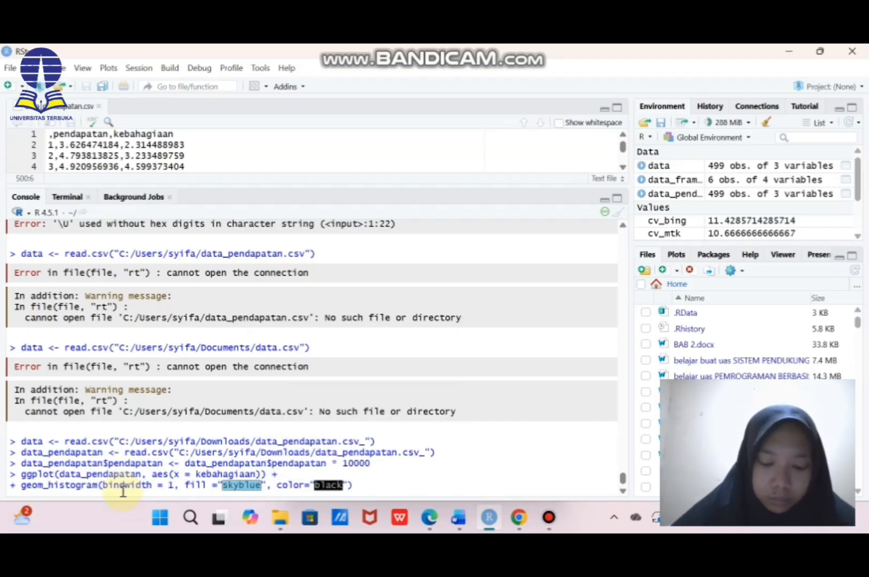
text(") +)
key(Return)
Add the title "Histogram Kebahagiaan" and axis labels "Kebahagiaan" and "Frekuensi", run the plot command and widen the plot area
text(labs(title = )
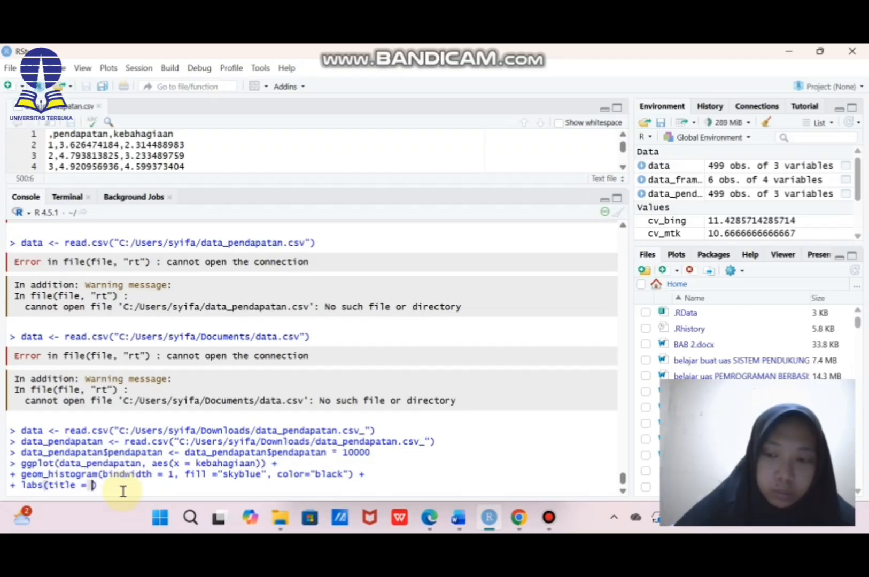
text("Histogram Kebahagiaan", x = "Kebahagiaan", y = "Frekuensi)
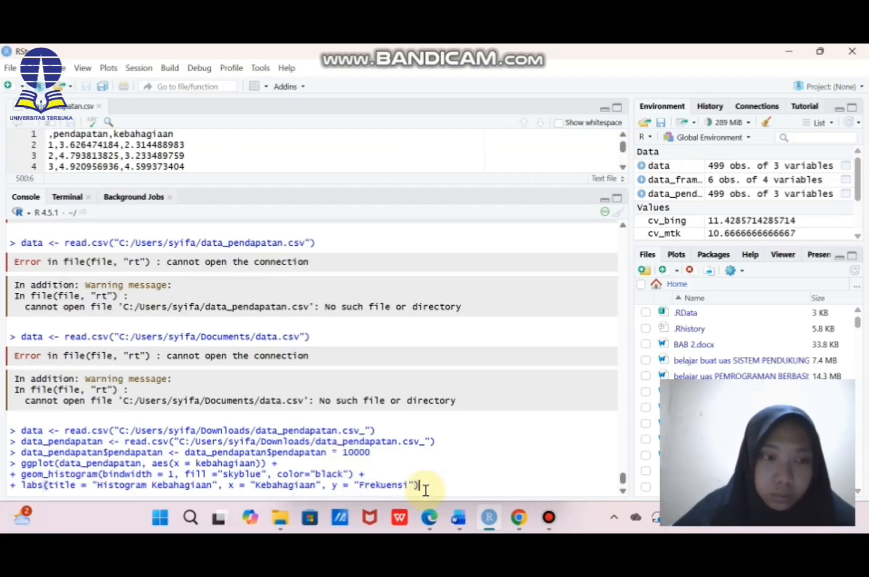
key(Return)
mouse_move(631, 368)
mouse_down()
mouse_move(510, 374)
mouse_move(516, 373)
mouse_up()
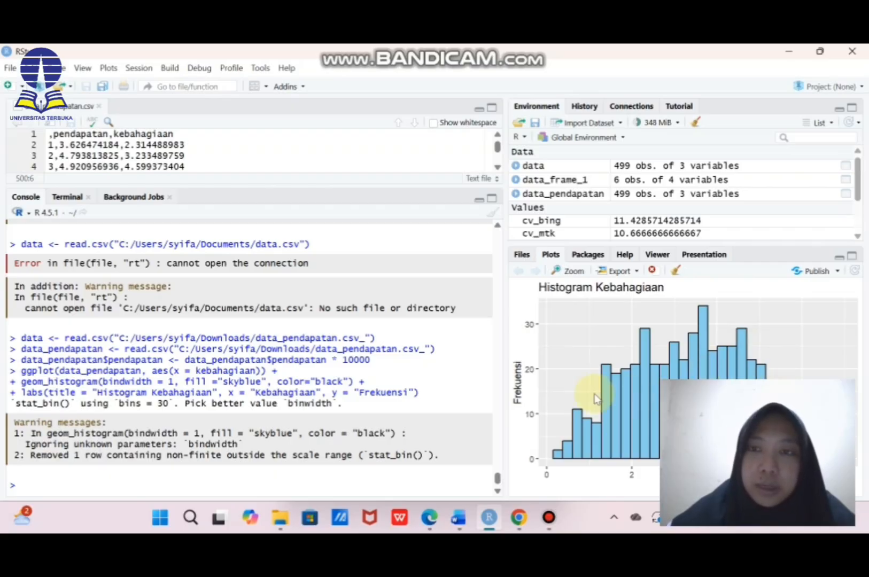
Check the scatter plot task in the Word assignment document, then return to the RStudio console
mouse_move(458, 517)
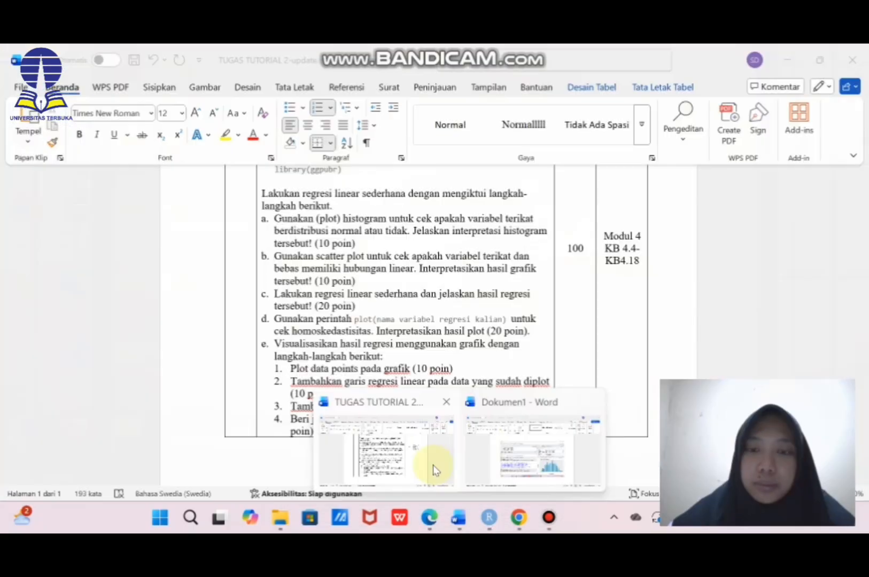
click(432, 465)
scroll(582, 359, down, 1)
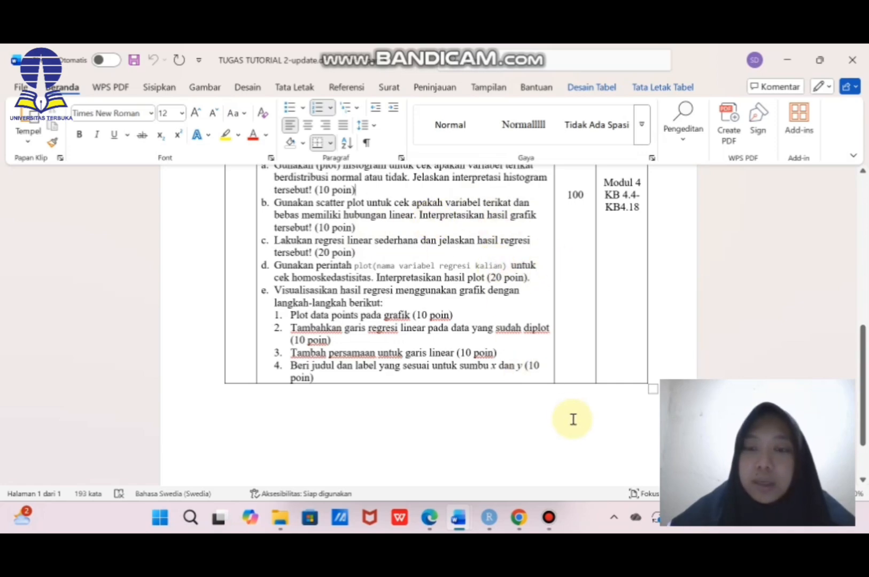
click(489, 517)
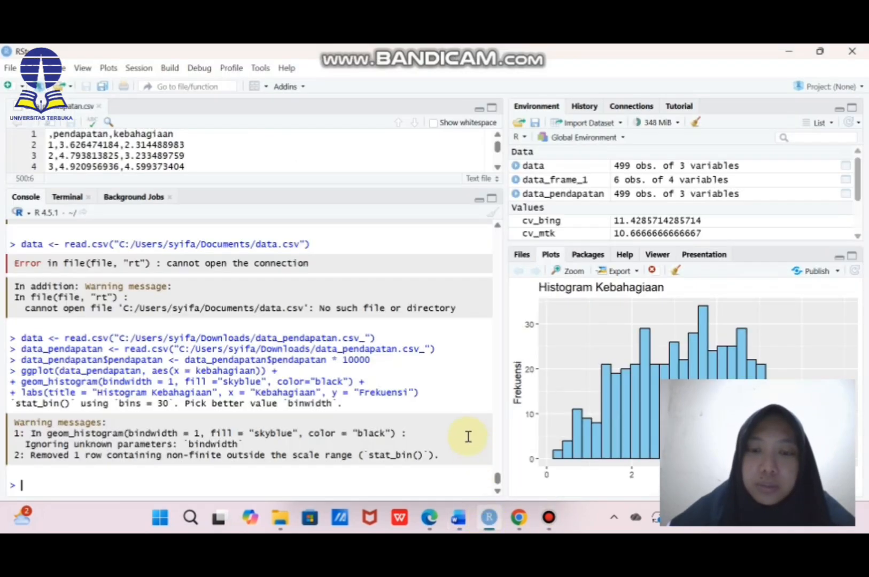
Start a ggplot of data_pendapatan with x = pendapatan, y = kebahagiaan and a geom_point() layer
text(ggplot(data_pendapatan, aes)
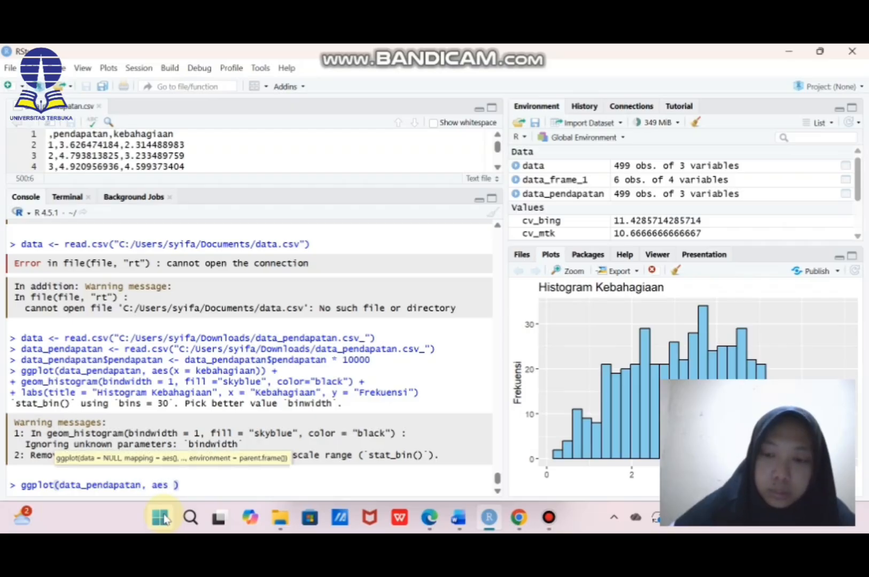
key(BackSpace)
text((x = pendapatan, y = k)
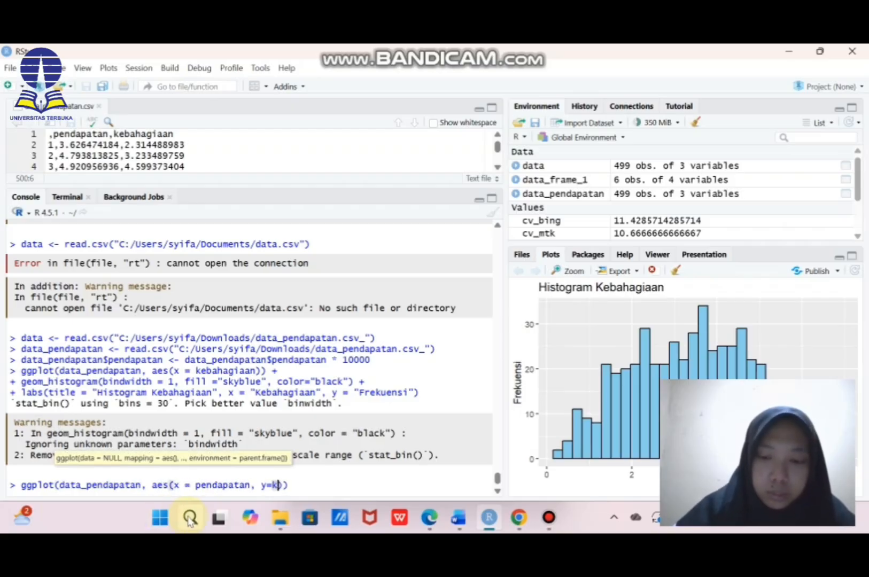
text(ebahagiaan)) +)
key(Return)
text(geom_point)
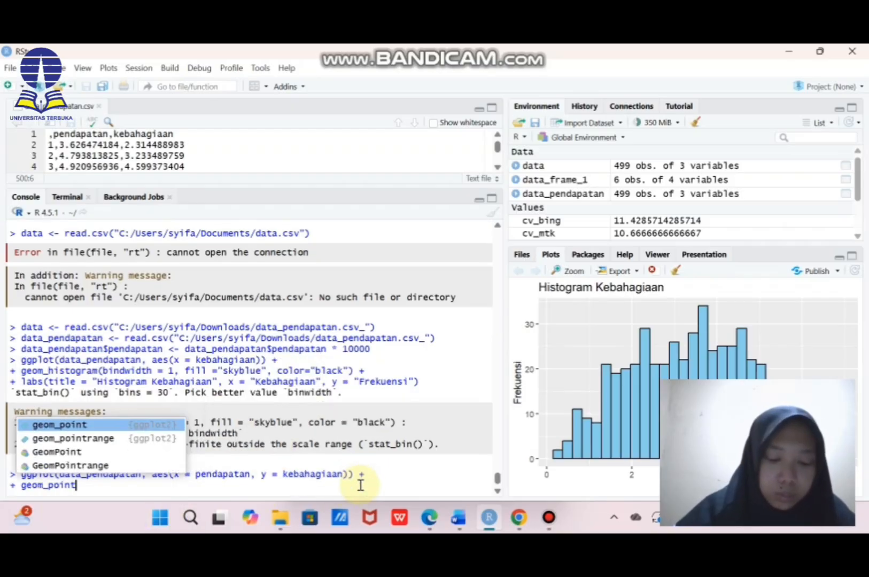
text(() +)
key(Return)
Add the title "Scatter Plot Pendapatan Vs Kebahagiaan" with axis labels "Pendapatan" and "Kebahagiaan", and run the scatter plot command
text(labs(title = ")
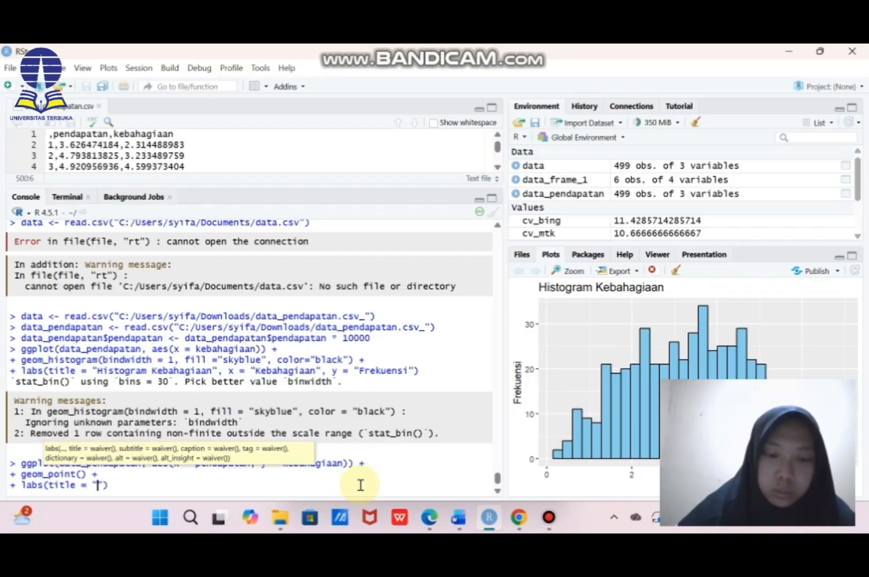
text(Scatter Plot Pendapatan Vs Kebahagiaan)
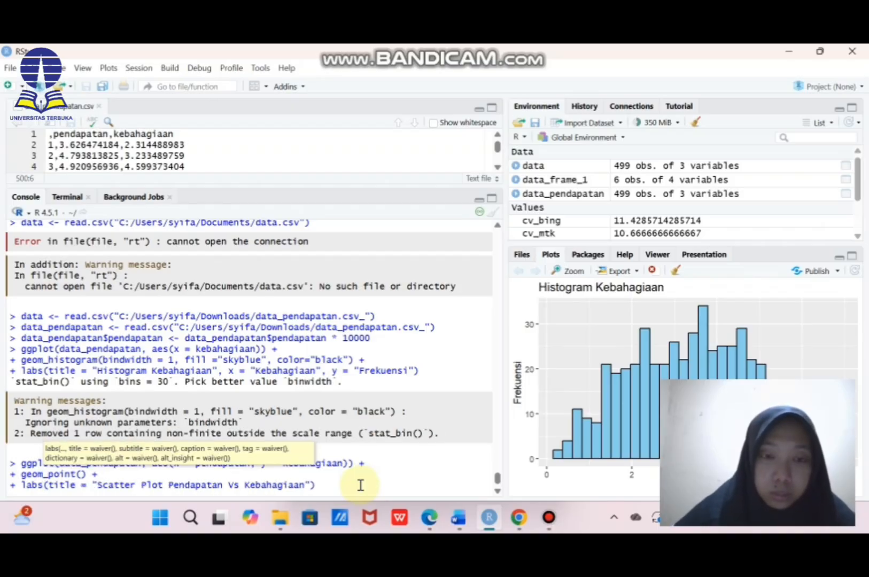
text(", x = "Pendapatan", y = ")
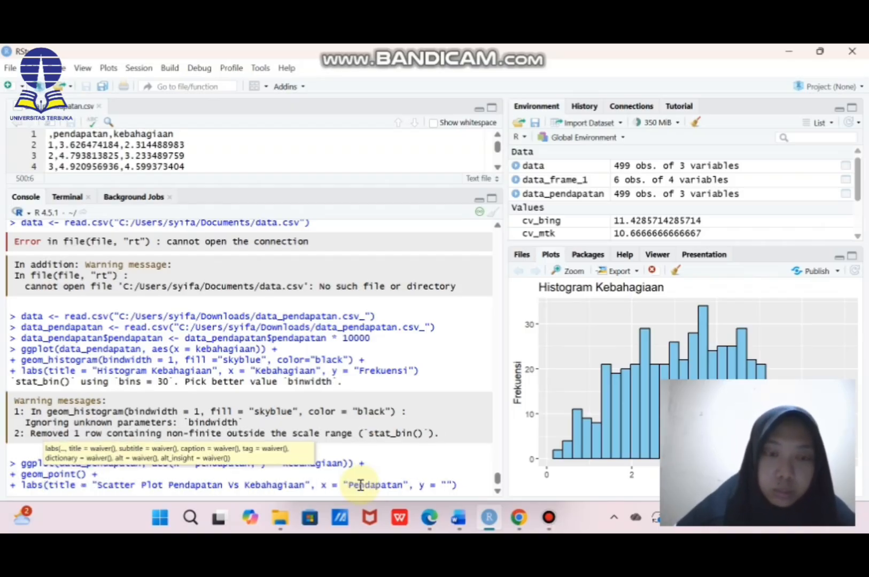
text(Kebahagiaan"))
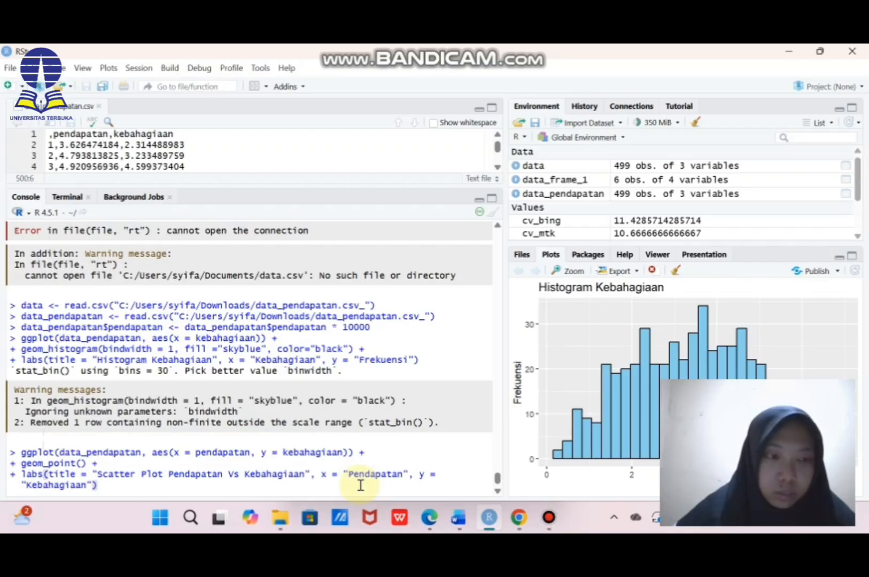
key(Return)
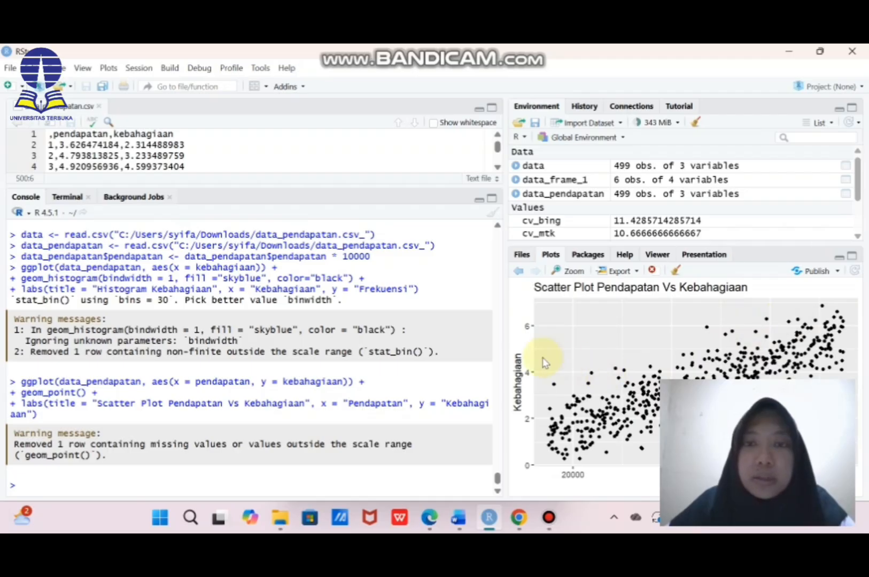
Check the simple linear regression and homoscedasticity tasks in the Word assignment document, then return to RStudio
mouse_move(448, 525)
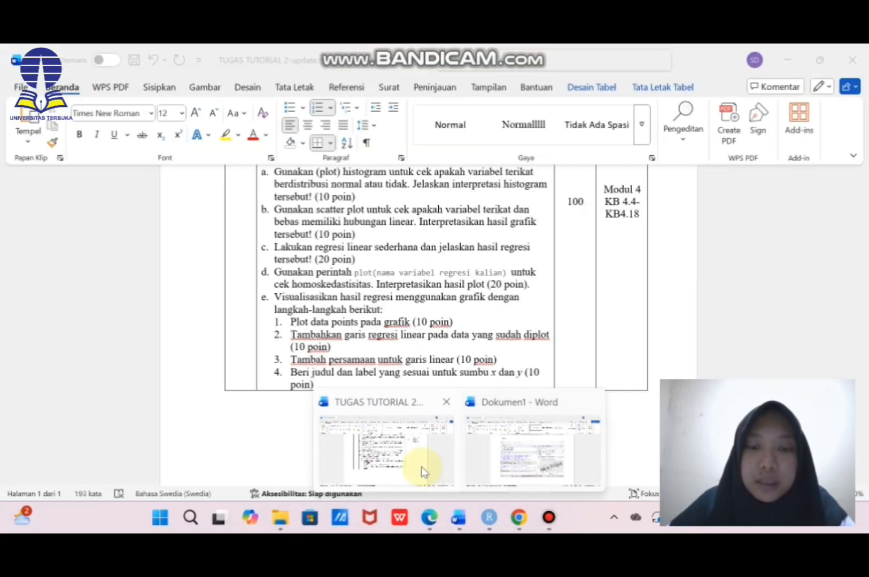
click(421, 467)
scroll(504, 395, up, 3)
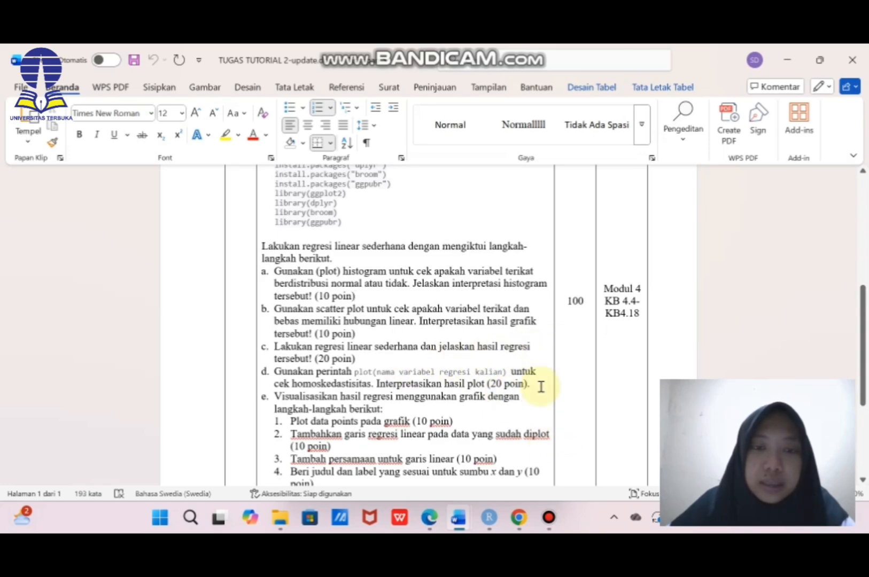
click(489, 517)
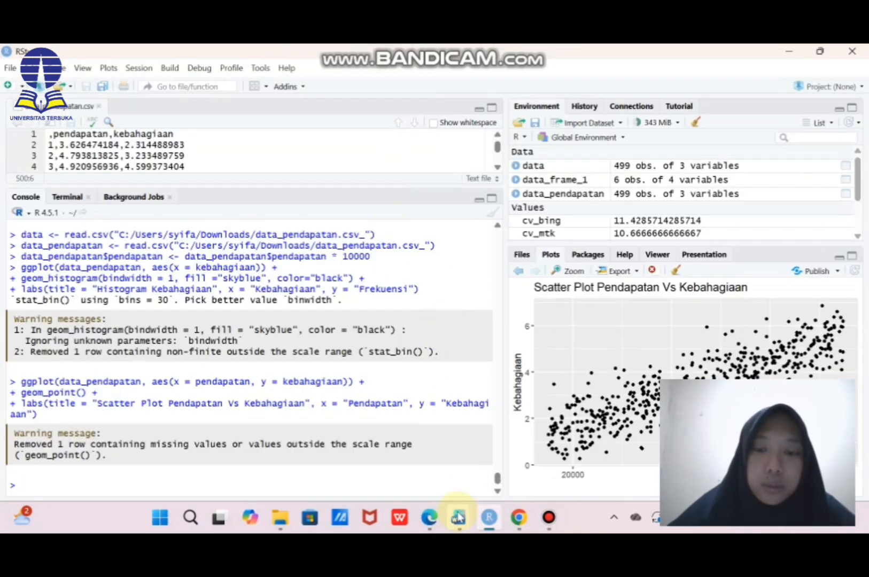
mouse_move(458, 517)
click(395, 444)
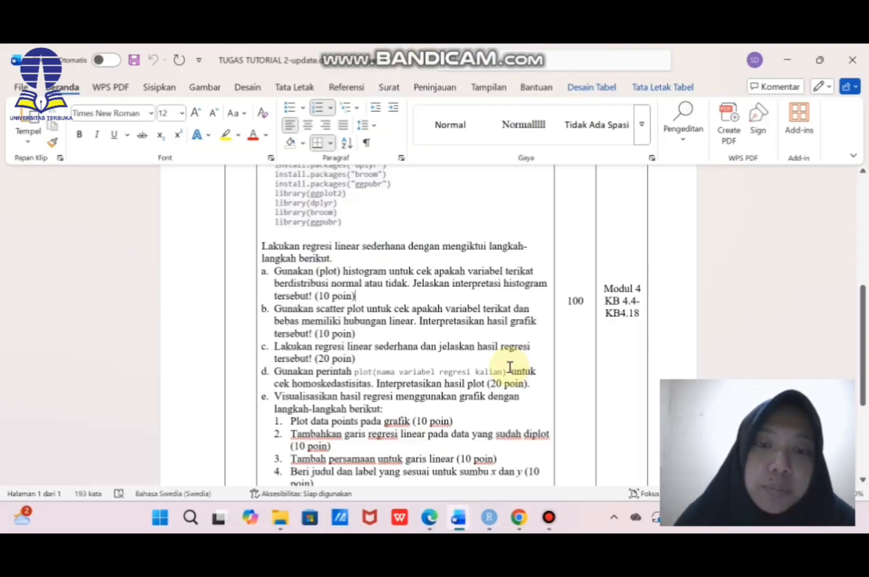
click(501, 508)
Try to fit a linear model named model with lm(kebahagiiaan ~ pendapatan, data = data_pendapatan)
text(el <-)
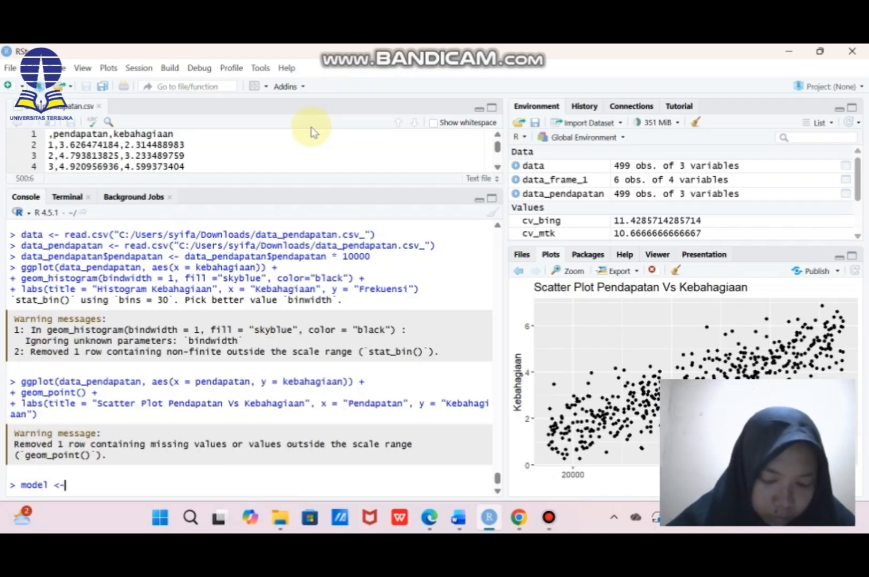
text(lm(kebahagiiaan )
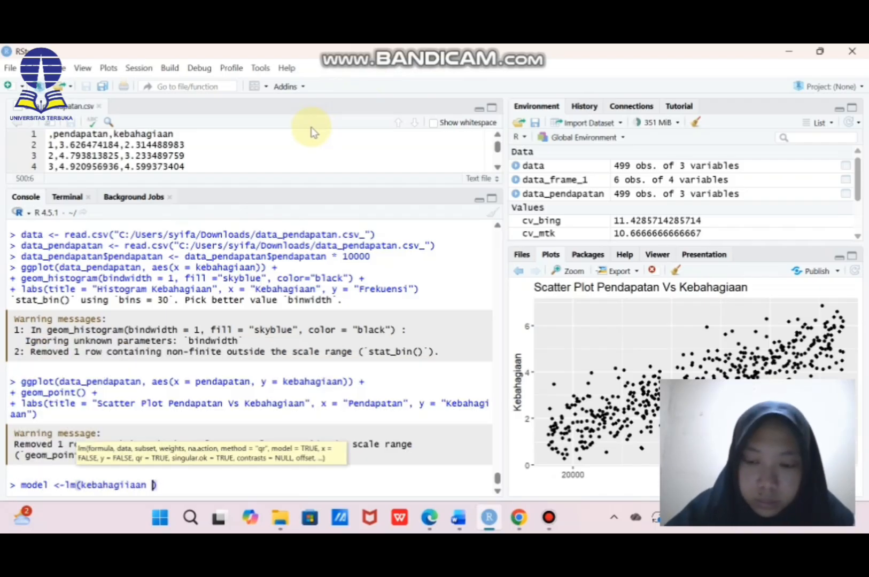
text(~ pendapatan +)
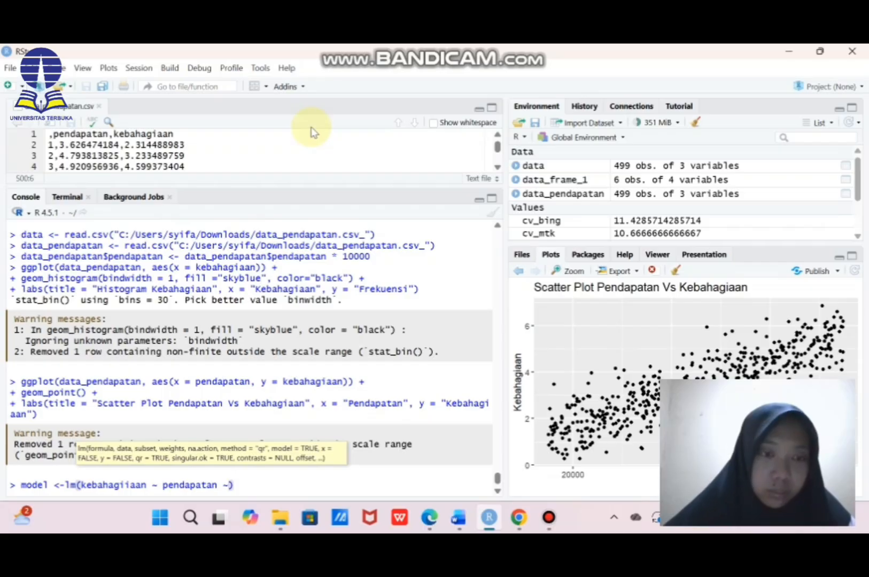
text(data = data_pendapatan)
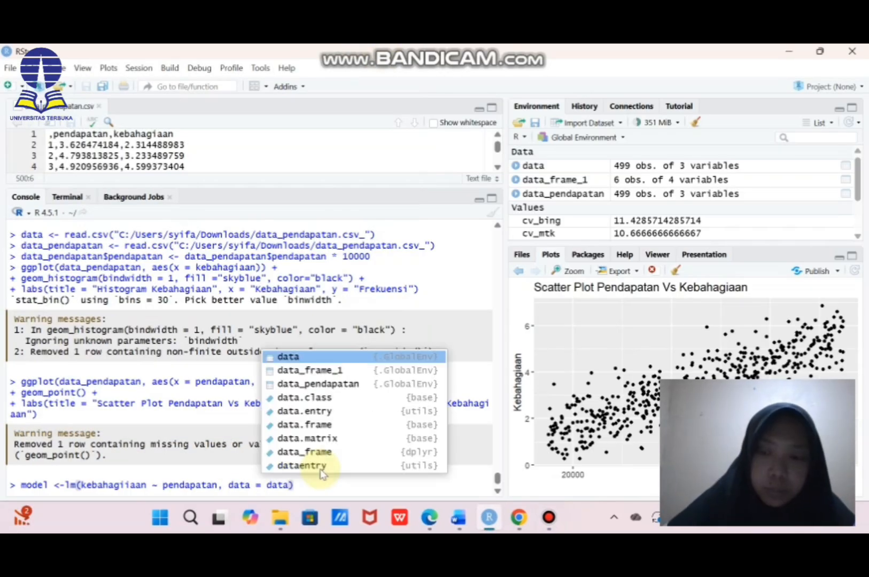
click(65, 485)
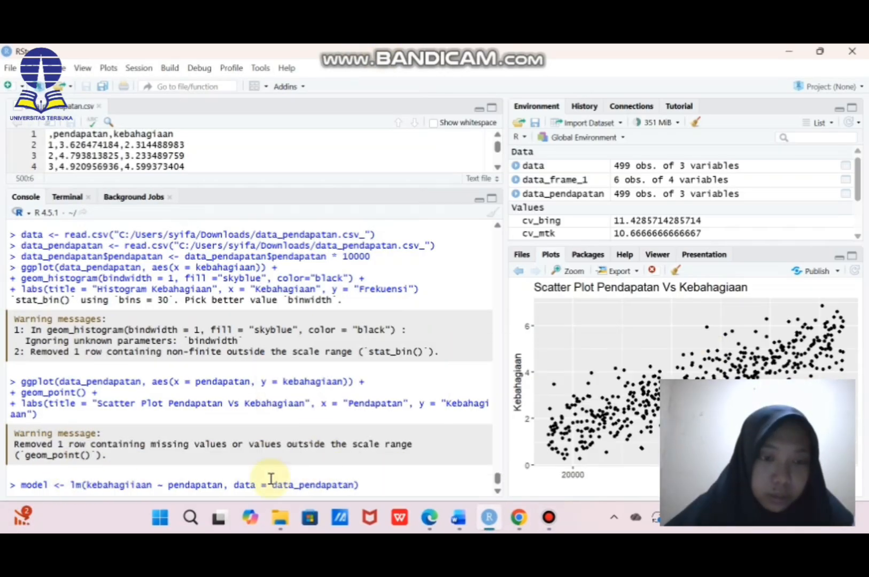
key(Return)
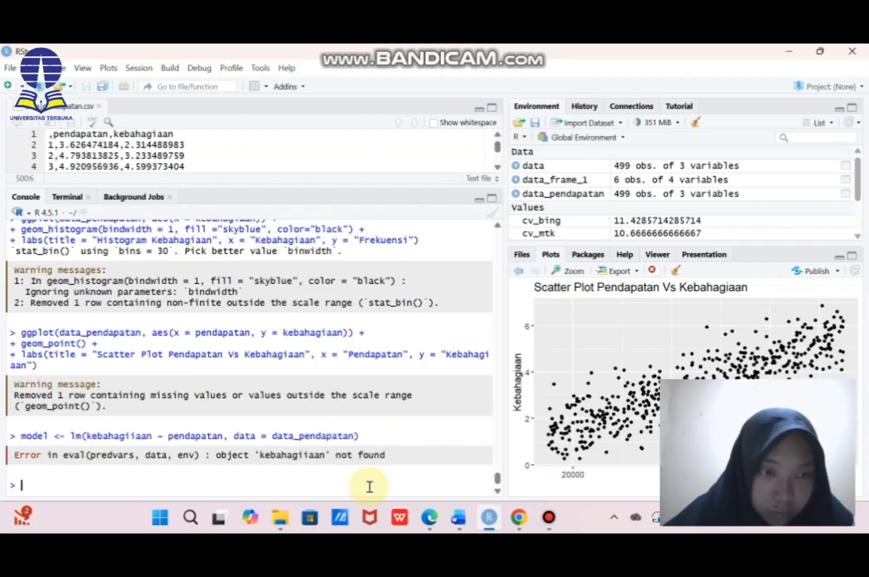
Copy the previous lm command into a new console line and try it with the dependent variable spelled kebahagian
drag(21, 436, 371, 436)
key(ctrl+c)
click(324, 484)
key(ctrl+v)
click(140, 485)
key(BackSpace)
key(BackSpace)
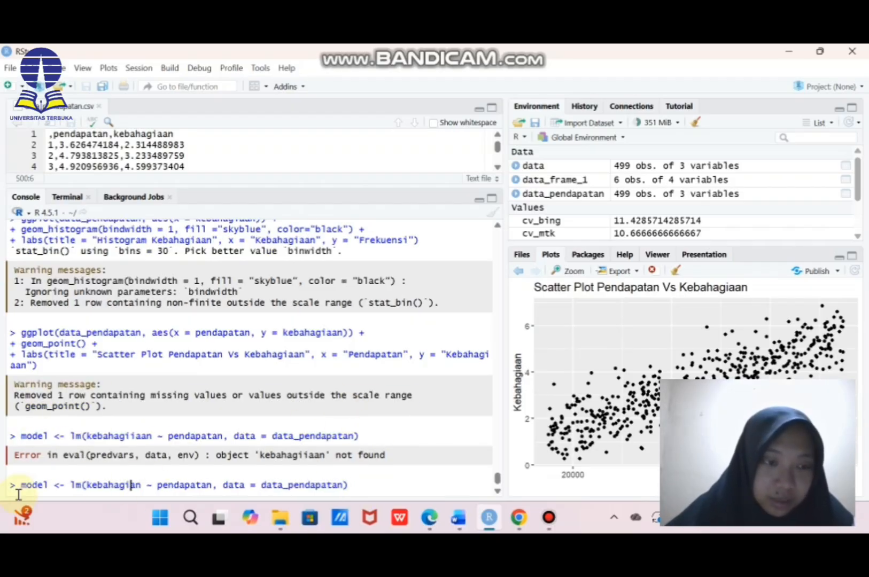
key(Return)
Reuse the copied lm command with the dependent variable corrected to kebahagiaan and fit model on data_pendapatan
key(ctrl+v)
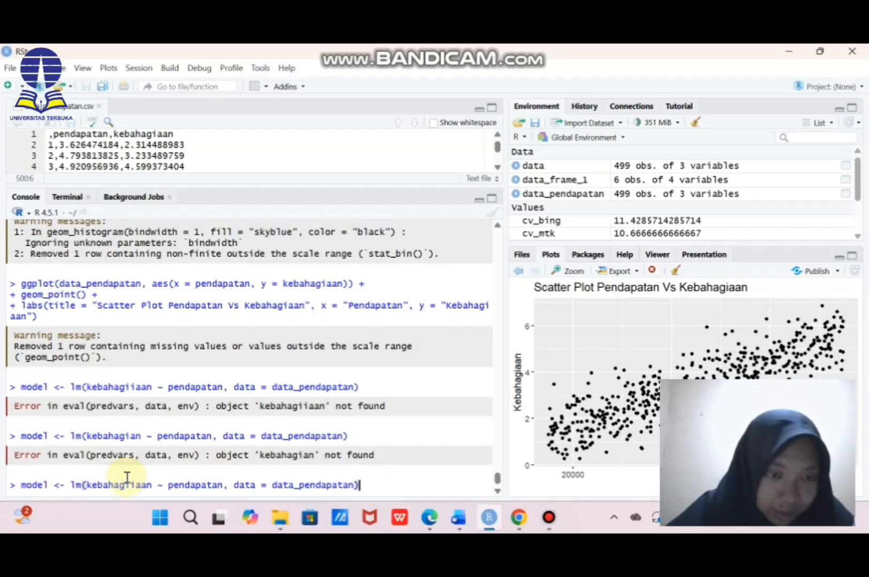
click(129, 485)
key(BackSpace)
key(Return)
Display the regression summary with summary(model)
text(summary(model))
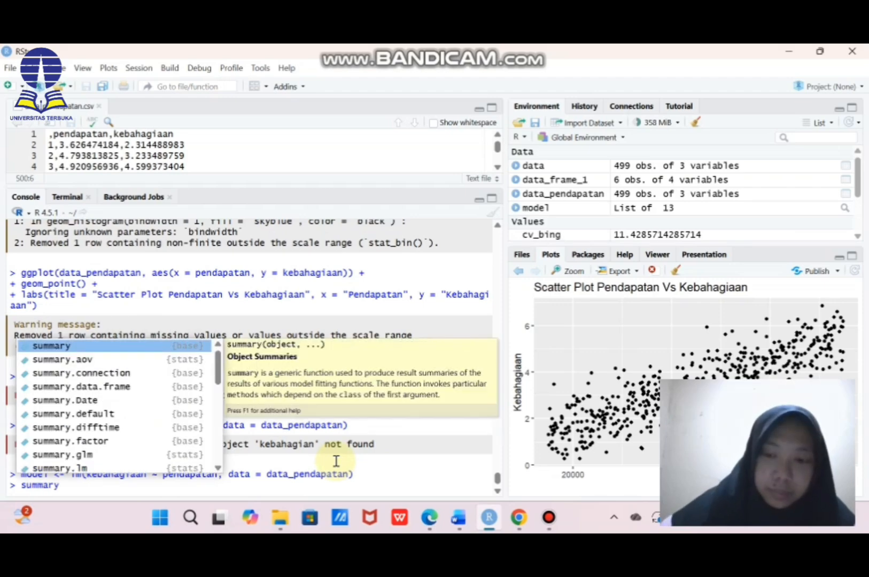
key(Return)
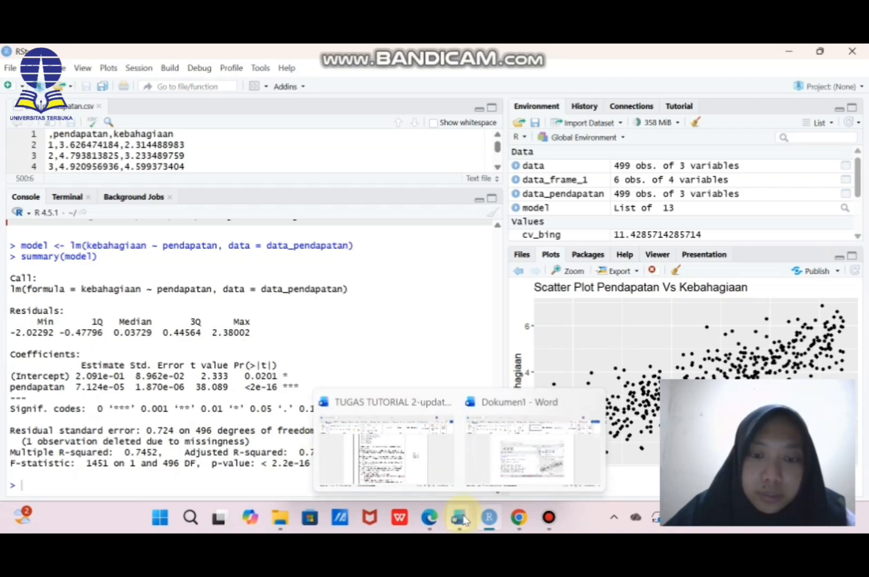
Check the homoscedasticity task in the Word assignment, then return to RStudio and run plot(model, which = 3)
click(422, 453)
scroll(374, 407, down, 5)
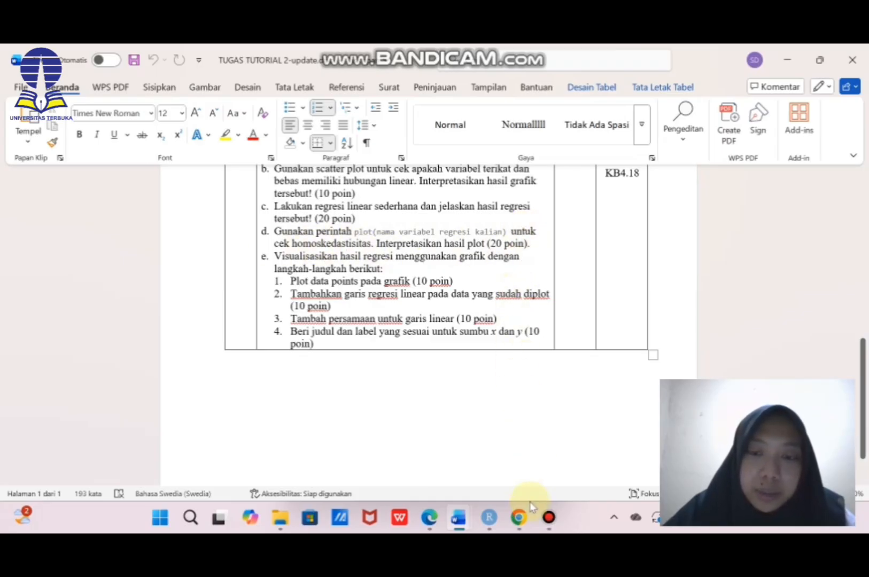
click(487, 517)
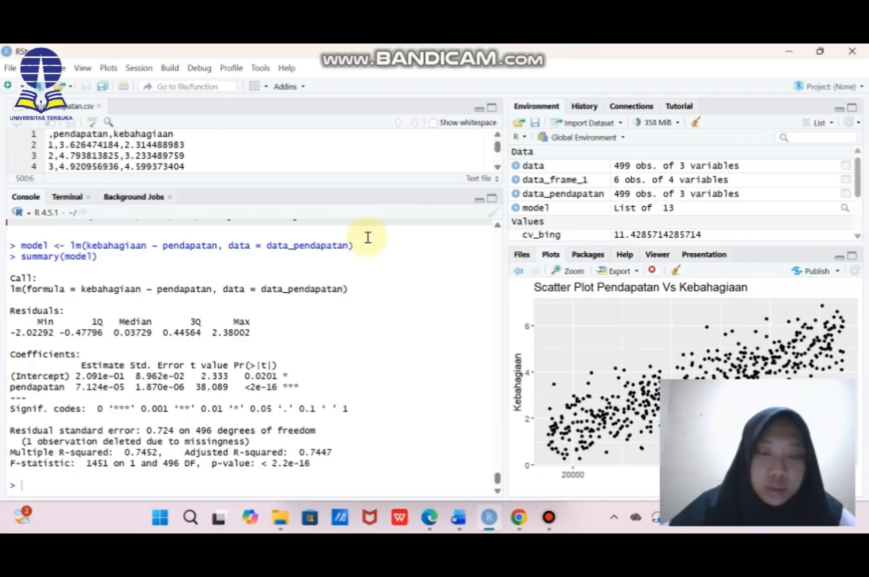
text(plot(model, which = 3))
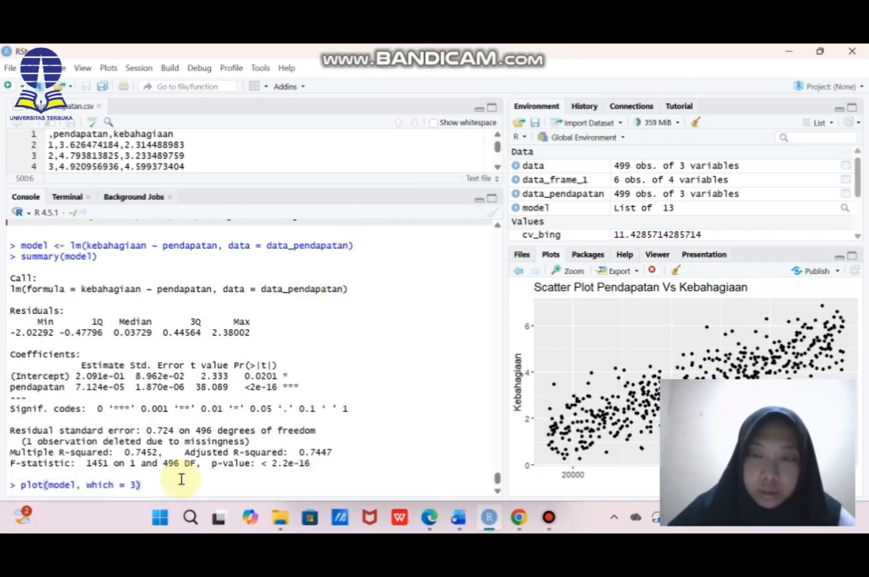
key(Return)
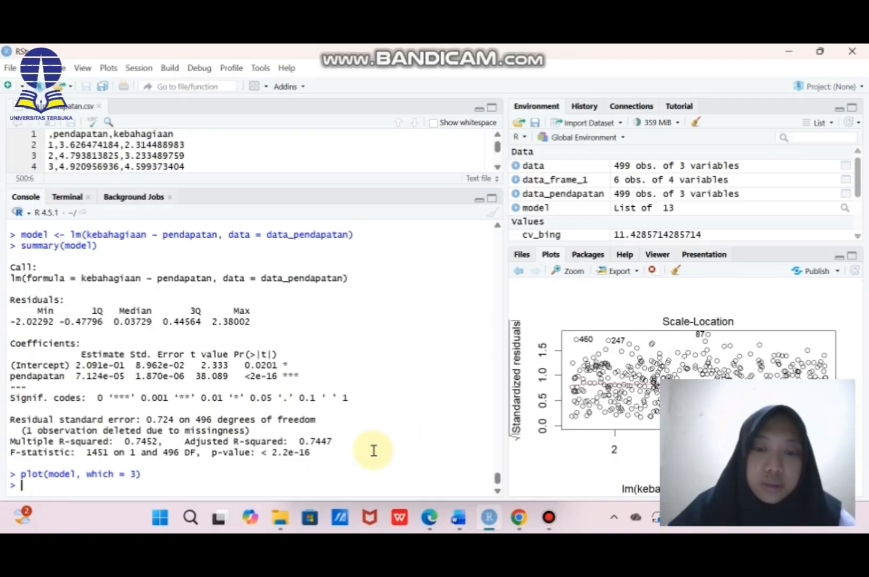
Read the regression visualisation steps under task e in the Word assignment document, then return to RStudio
mouse_move(458, 526)
click(431, 468)
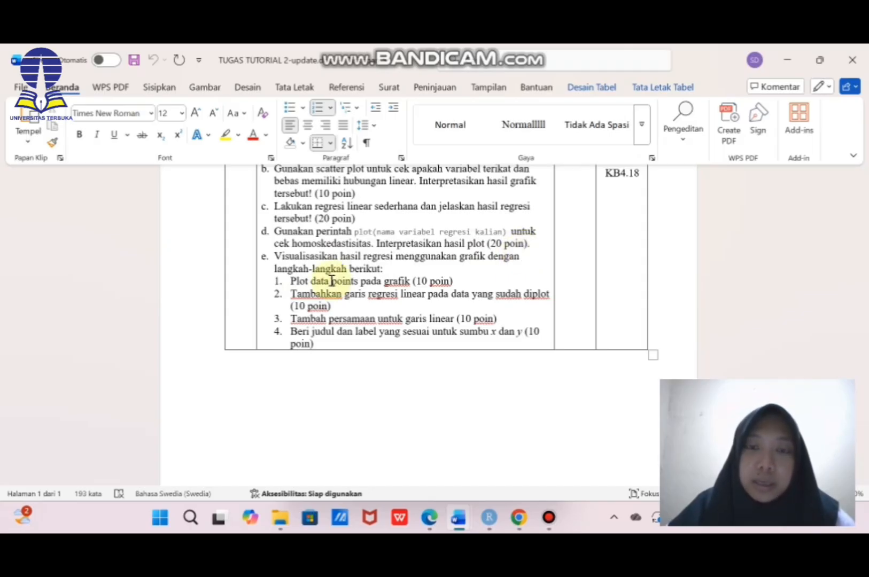
scroll(332, 280, up, 1)
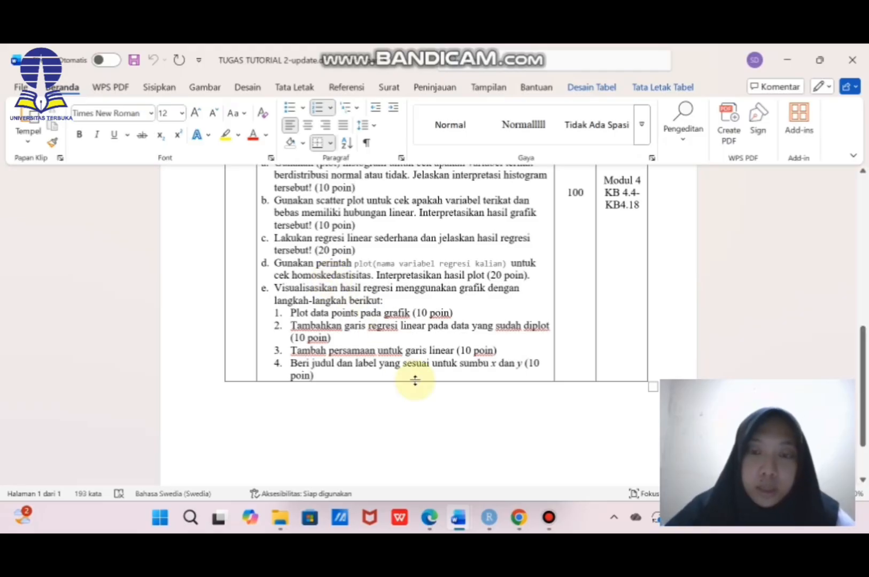
click(496, 519)
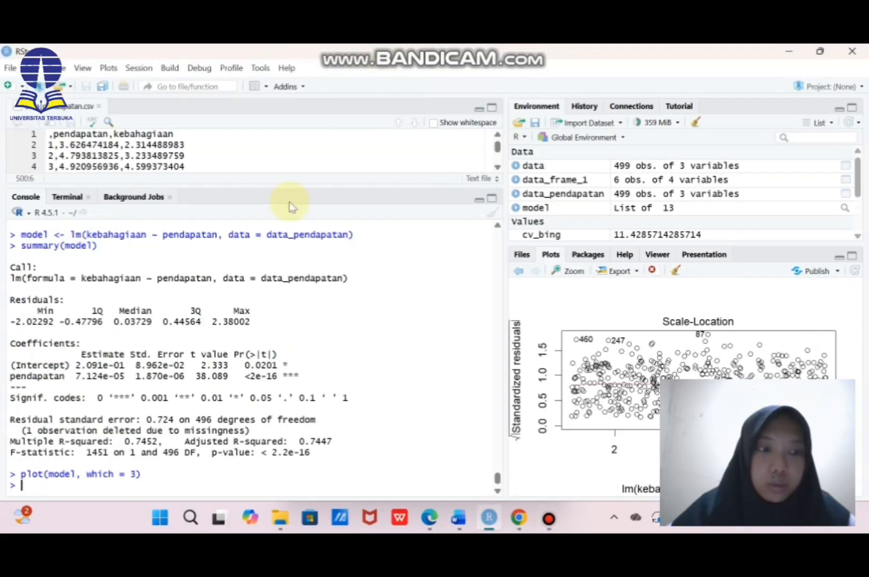
Begin a ggplot of data_pendapatan with x = pendapatan and y = kebahagiaan, and add a geom_point() layer
text(ggplo)
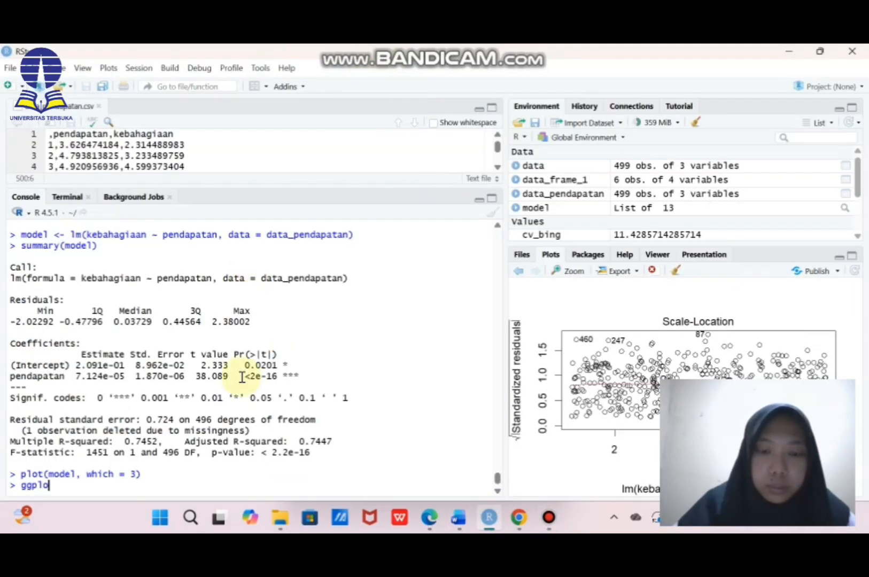
text(t(data_pendapatan)
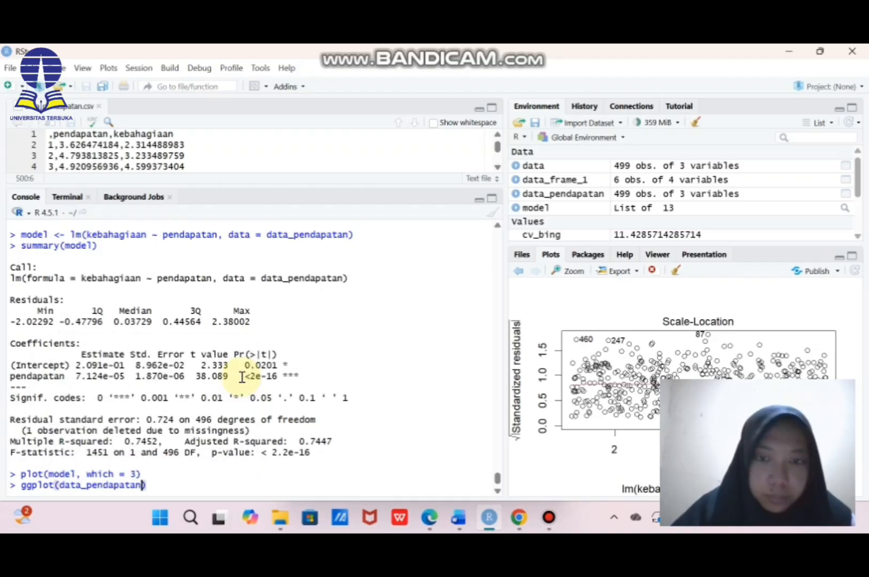
text(, aes(x = pendapatan)
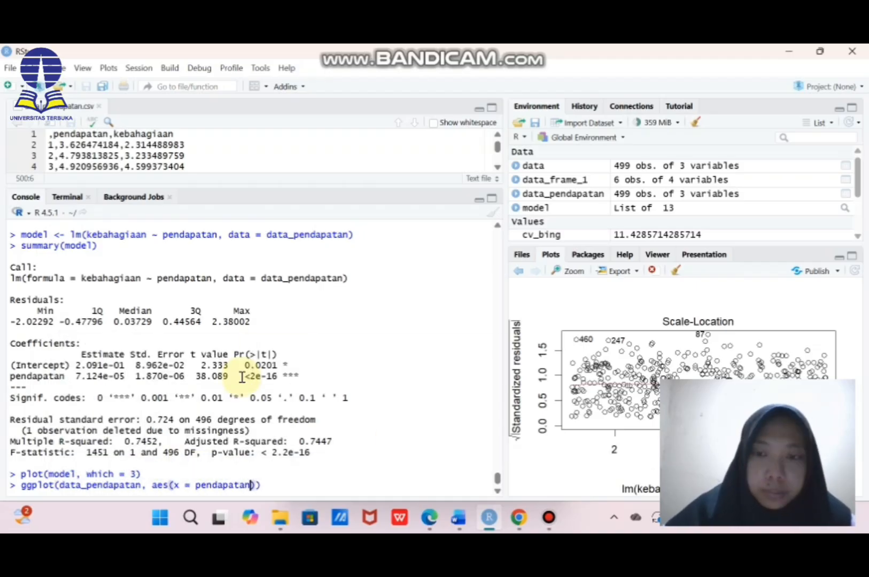
text(, y = kebahagiaan)) +)
key(Return)
text(geom)
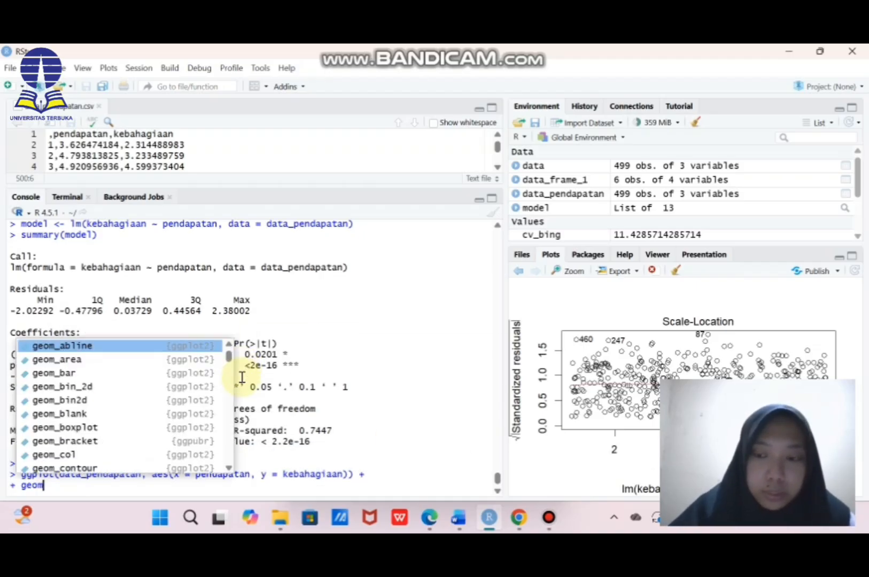
text(_point() +)
key(Return)
Add a regression line layer with geom_smooth(method = "lm", se = FALSE, color = "red")
text(geom_smot)
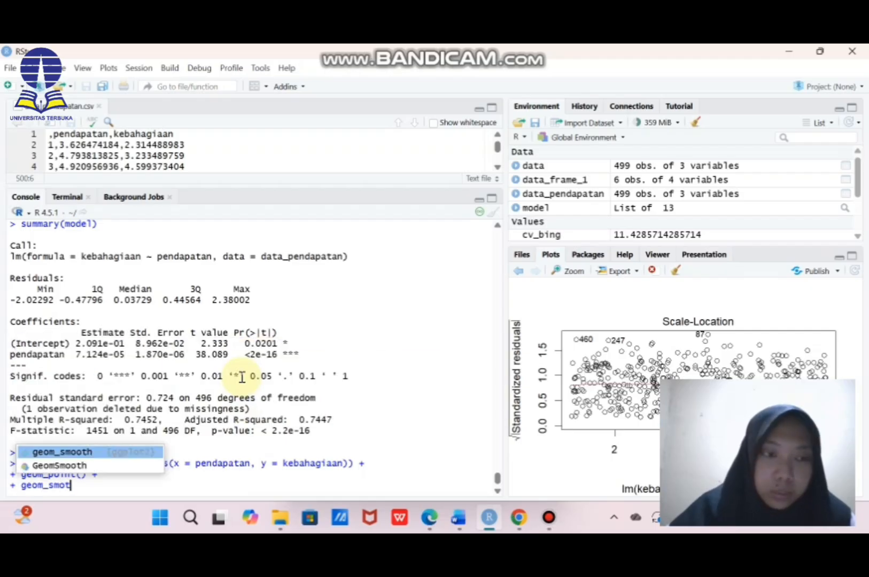
key(Tab)
text(method = ")
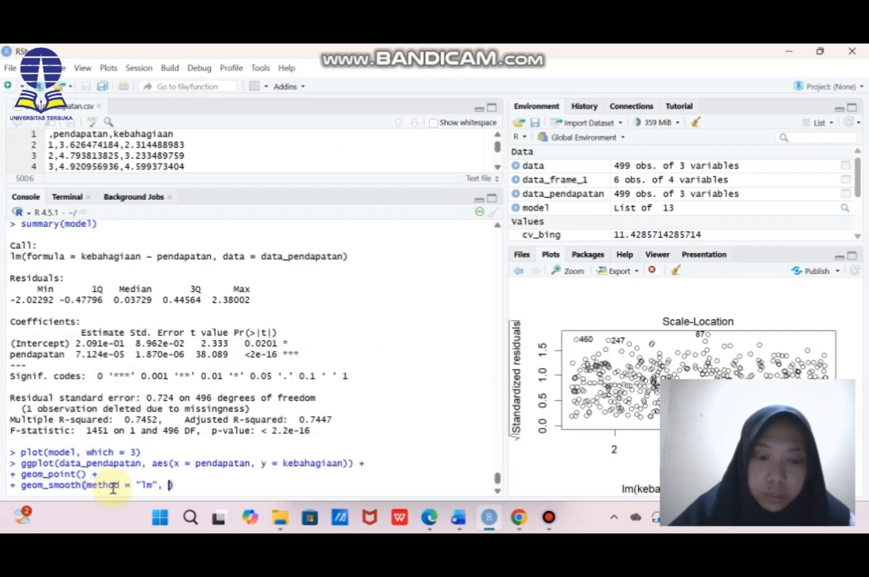
text("red")
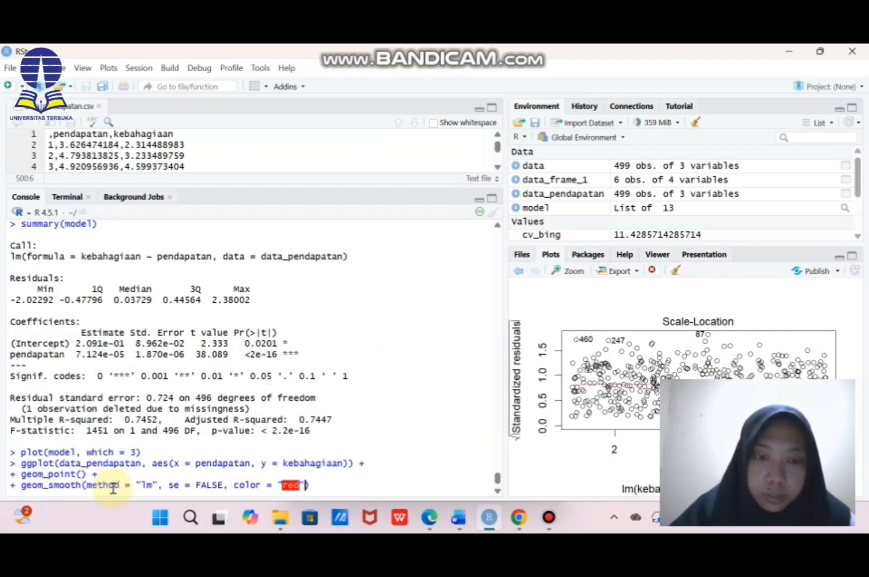
text() +)
key(Return)
Add the line's equation with stat_regline_equation(label.y = max(data_pendapatan$kebahagiaan) * 0.9)
text(stat_reg)
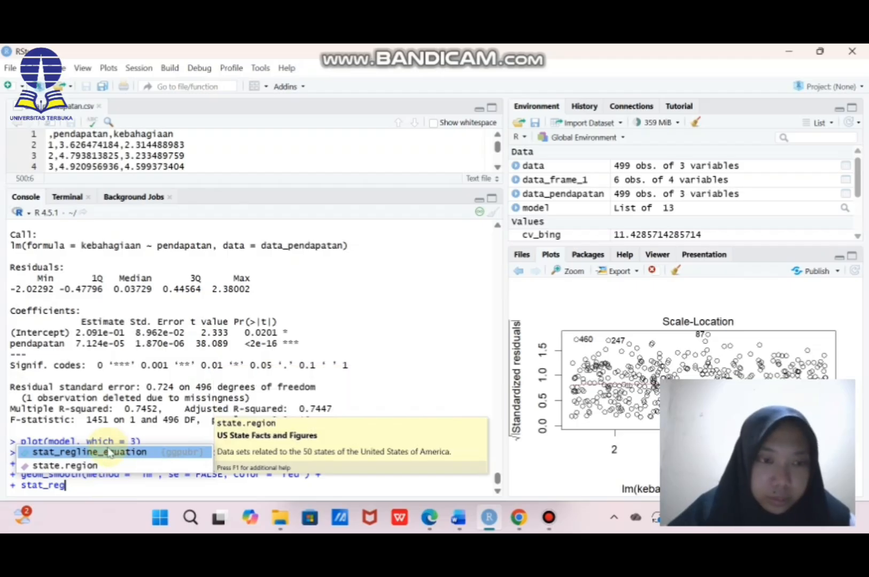
key(Tab)
text(label.y = max)
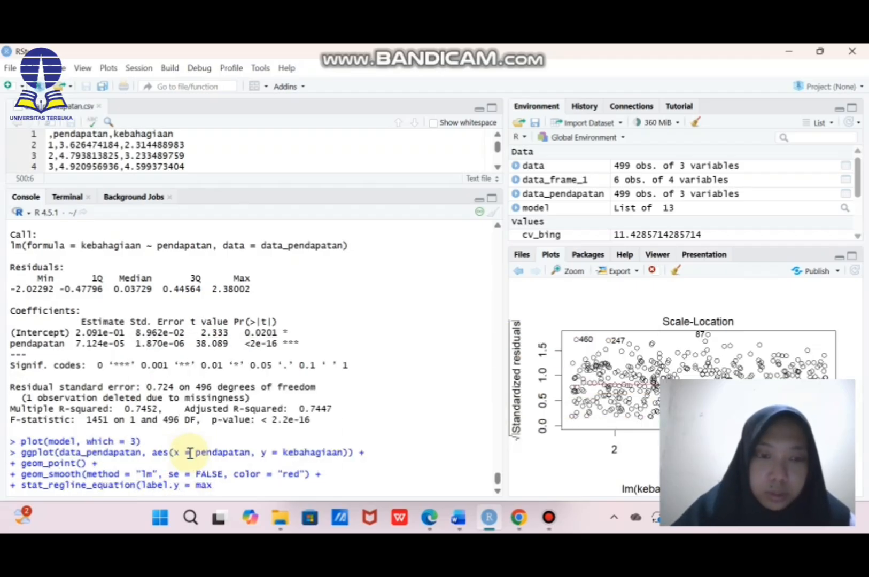
text((data_pendapatan$kebahagiaan)
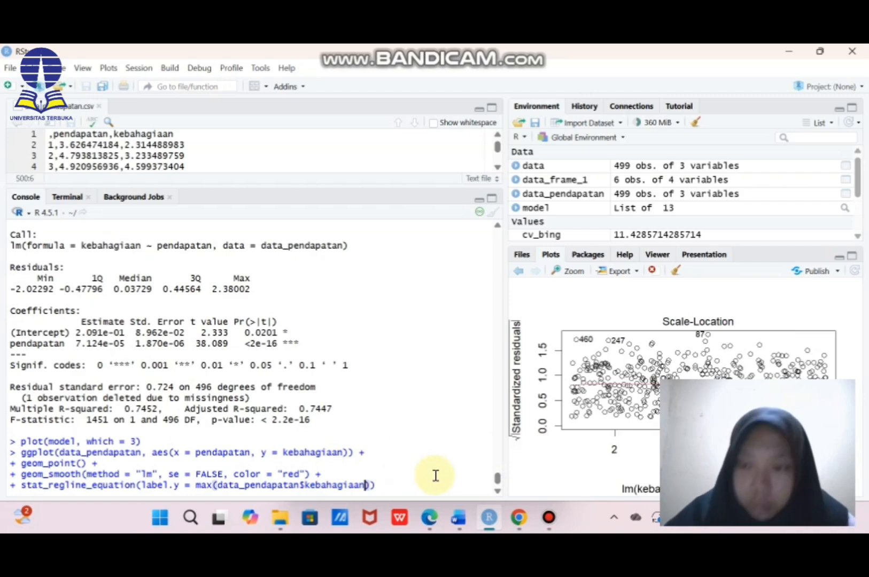
text() * 0.9)
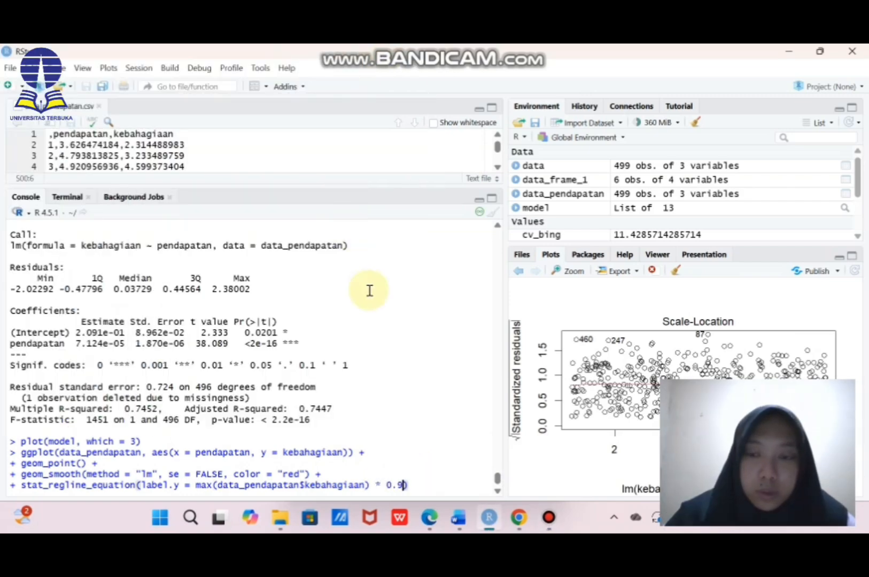
text() +)
key(Return)
Add the title "Regresi Linear : Pendapatan Vs Kebahagiaan" and axis labels "Pendapatan" and "Kebahagiaan" with labs(), and run the plot command
text(labs(title)
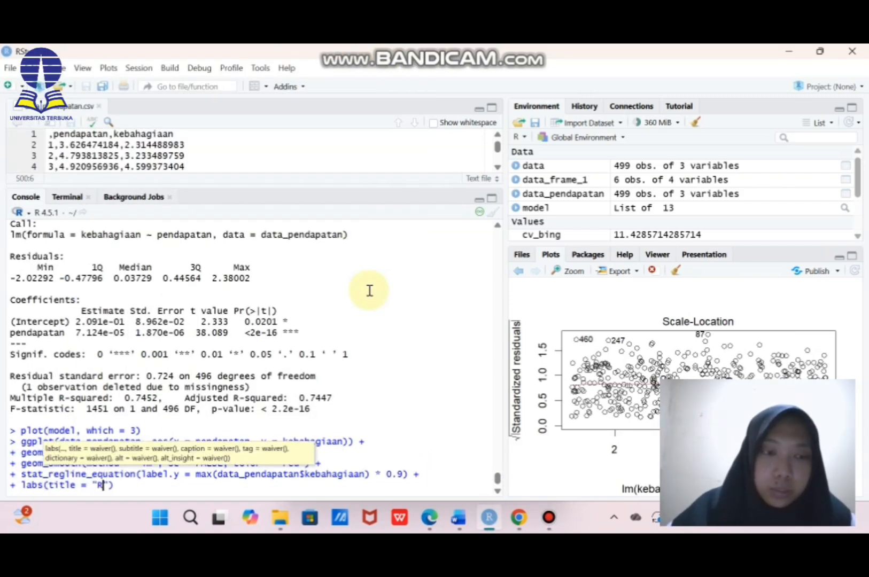
text( = "Regresi Linear : Pendapatan Vs Kebahagiaan)
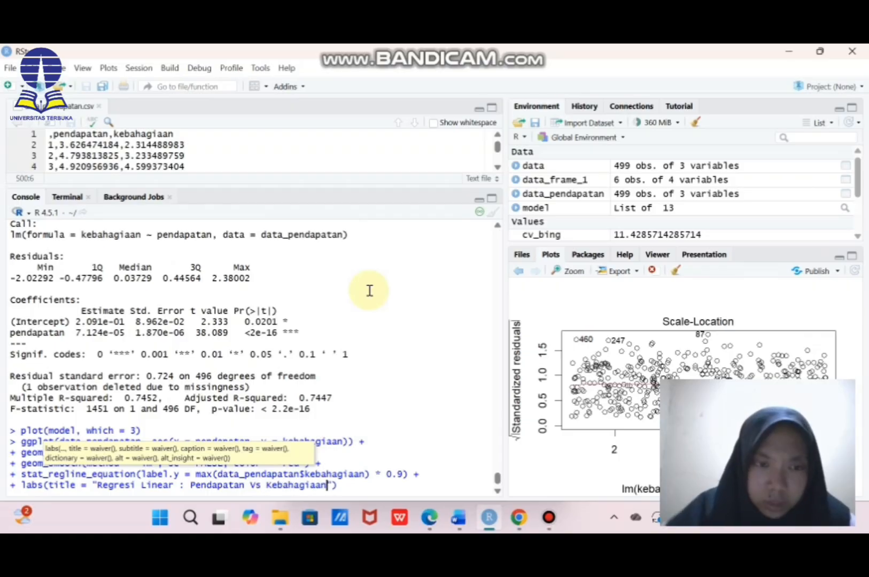
text(", x = "Pendapatan", y =)
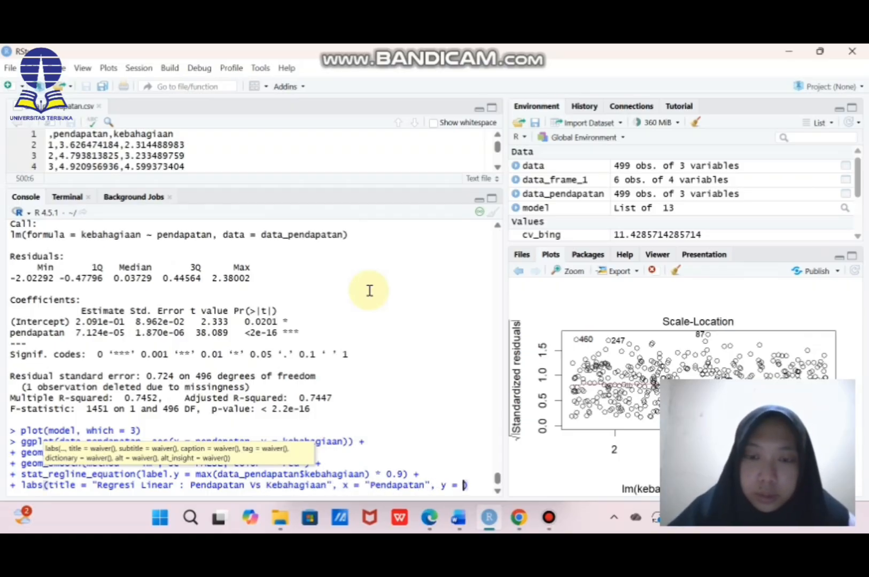
text( "Kebahagiaan")
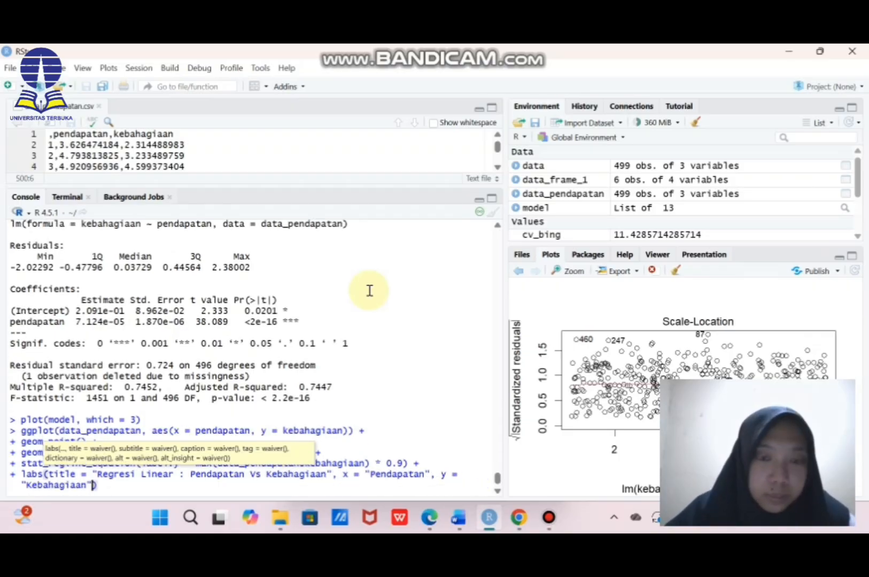
text())
key(Return)
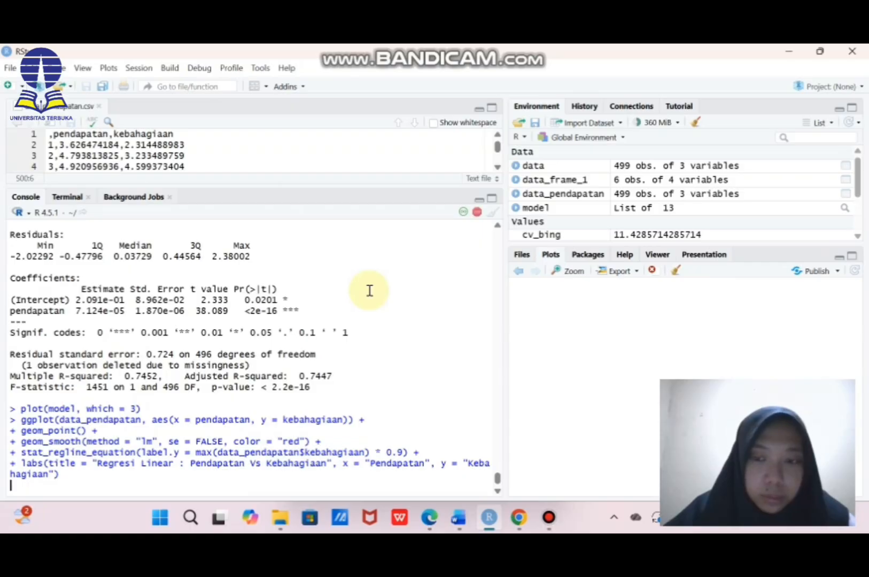
text(geo)
key(BackSpace)
key(BackSpace)
key(BackSpace)
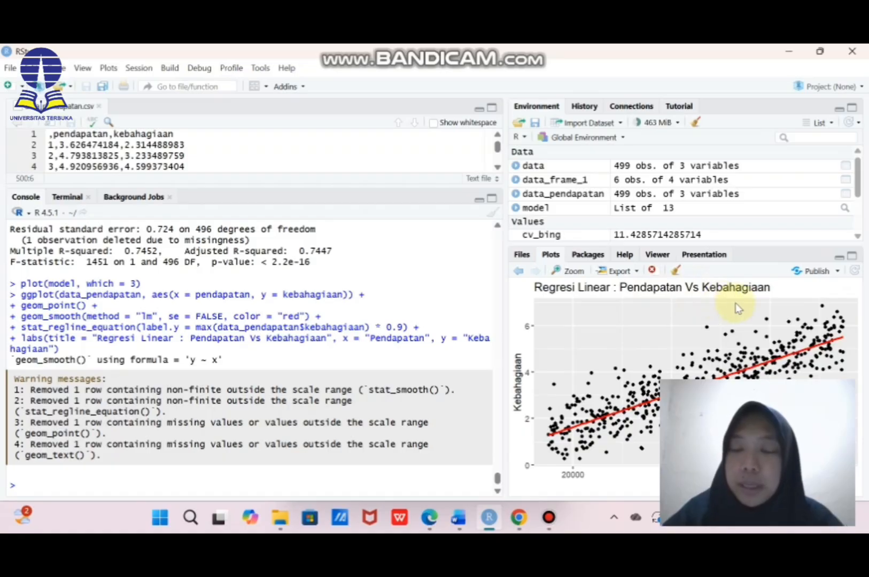
Review the earlier console output and the command history, then return to the environment list
scroll(438, 357, up, 20)
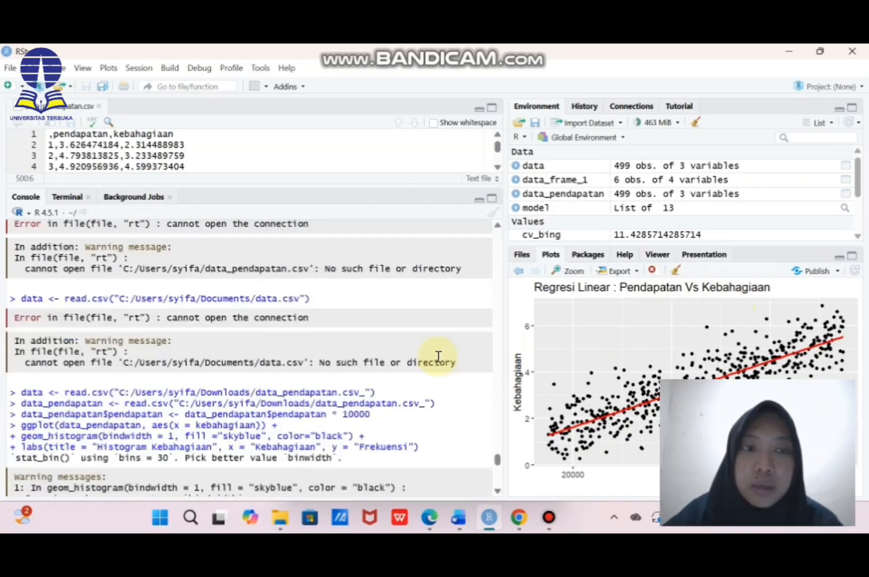
scroll(438, 356, down, 20)
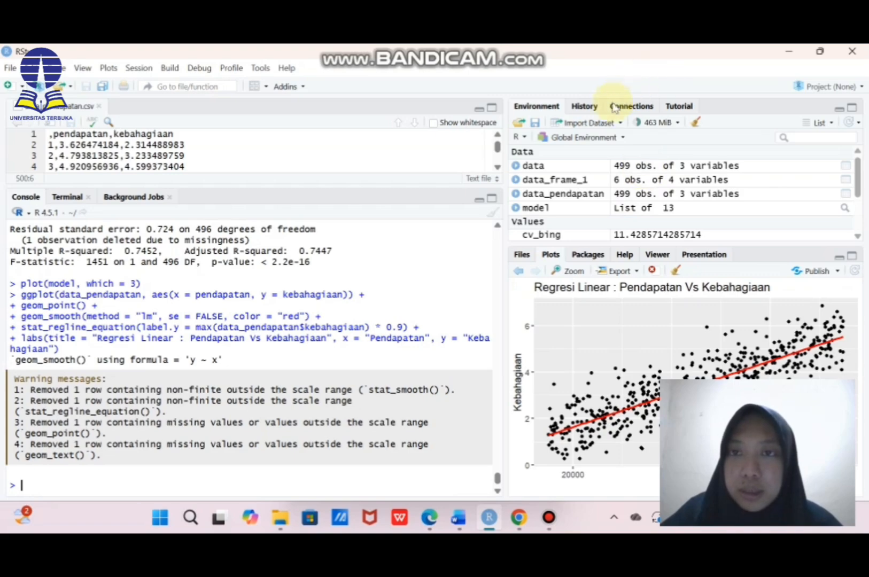
click(584, 107)
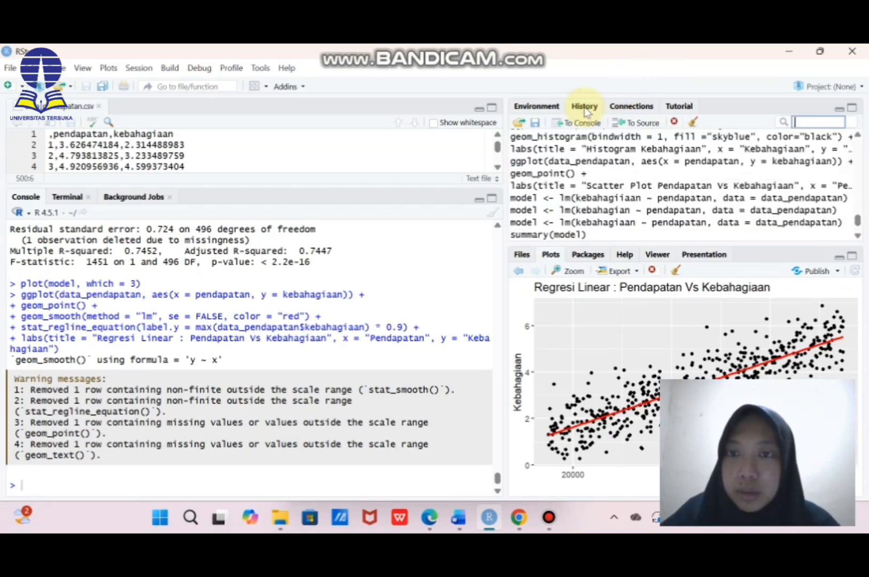
click(637, 332)
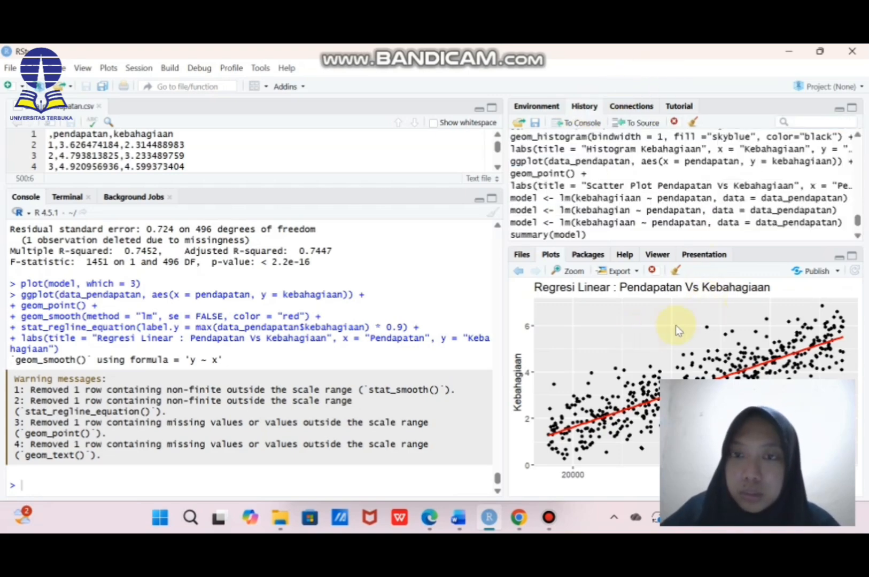
click(555, 105)
Go back through the earlier plots to the histogram, return to the scatter plot, and review the regression summary in the console
click(520, 272)
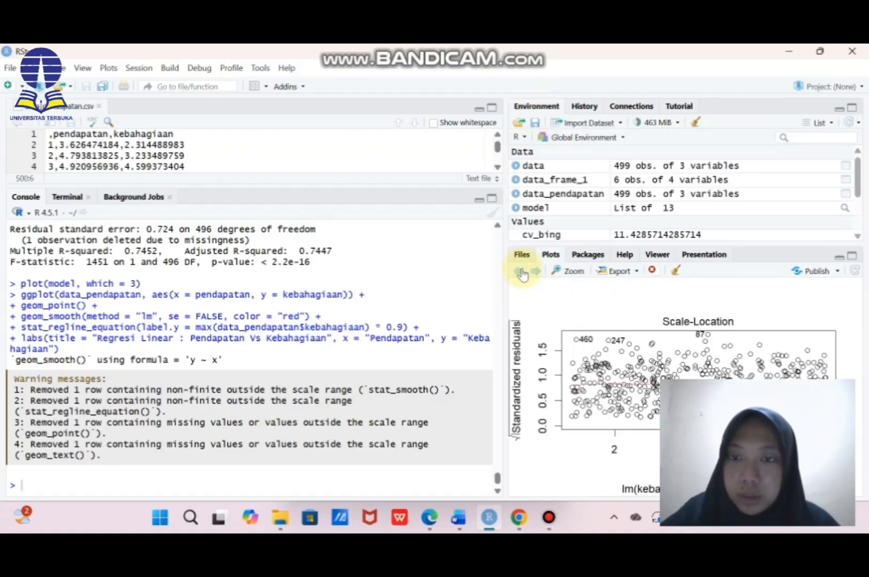
click(521, 271)
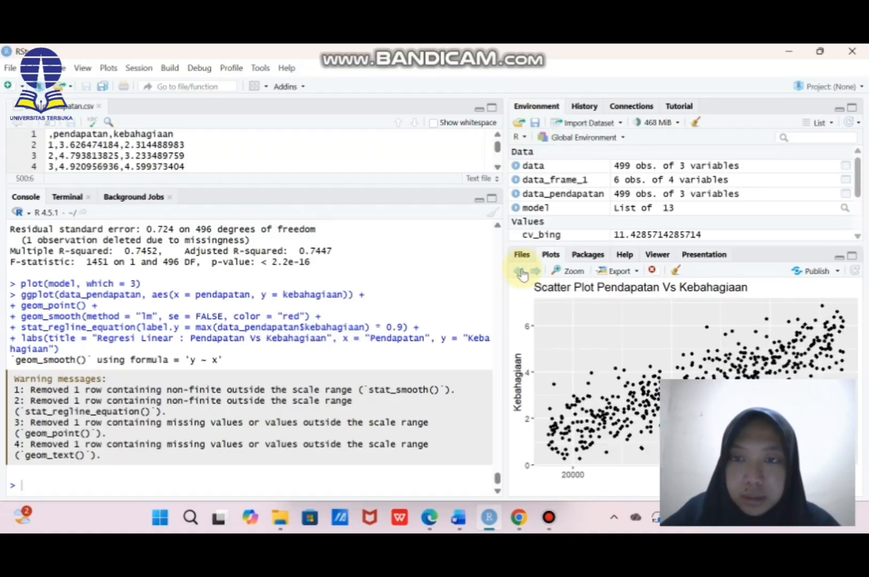
click(521, 272)
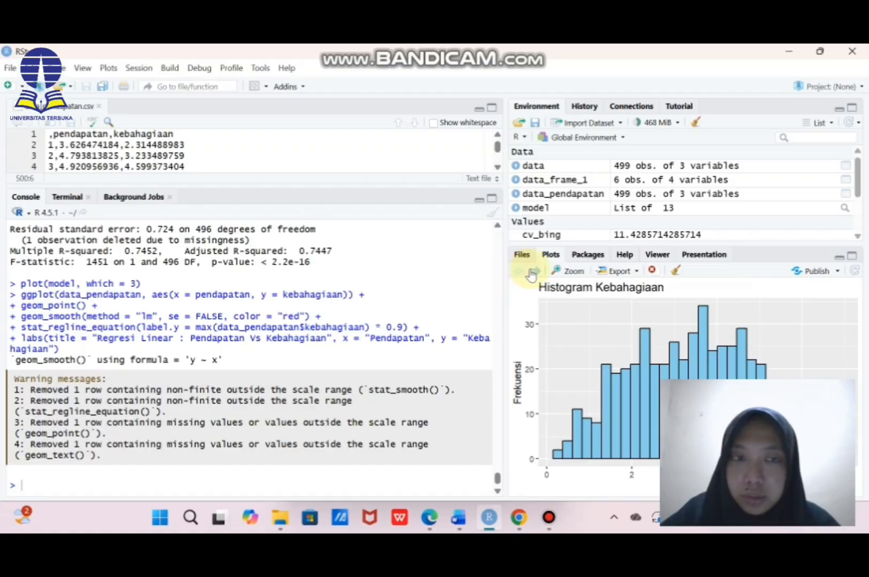
click(532, 273)
scroll(339, 311, up, 6)
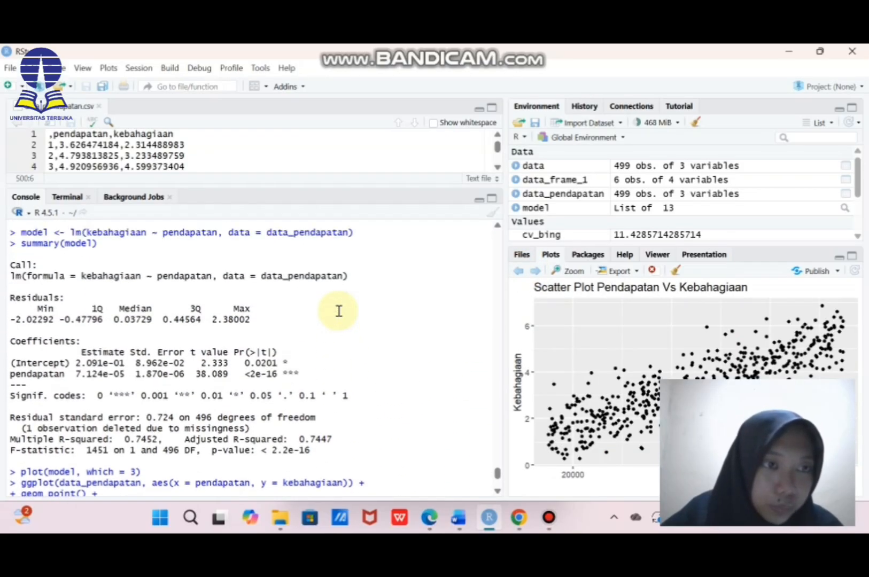
scroll(338, 311, down, 4)
scroll(339, 311, up, 3)
scroll(338, 311, down, 1)
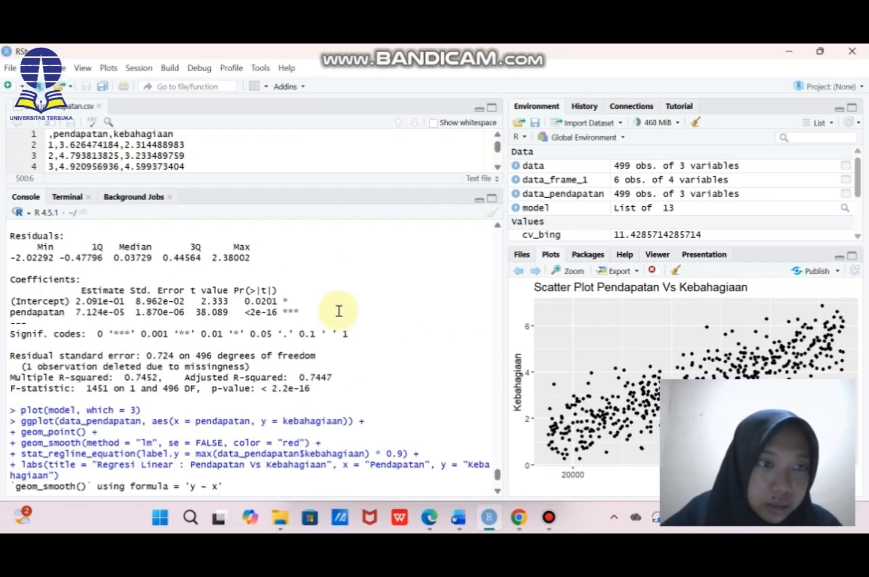
Review the regression summary and plot commands in the console, and go forward through the Scale-Location plot to the final regression plot
scroll(338, 311, up, 2)
scroll(257, 323, down, 5)
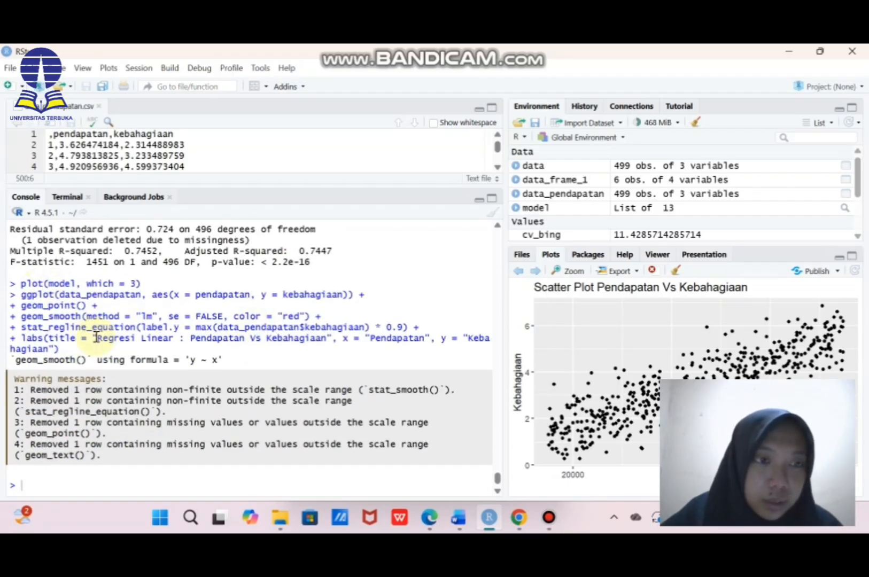
scroll(88, 321, up, 6)
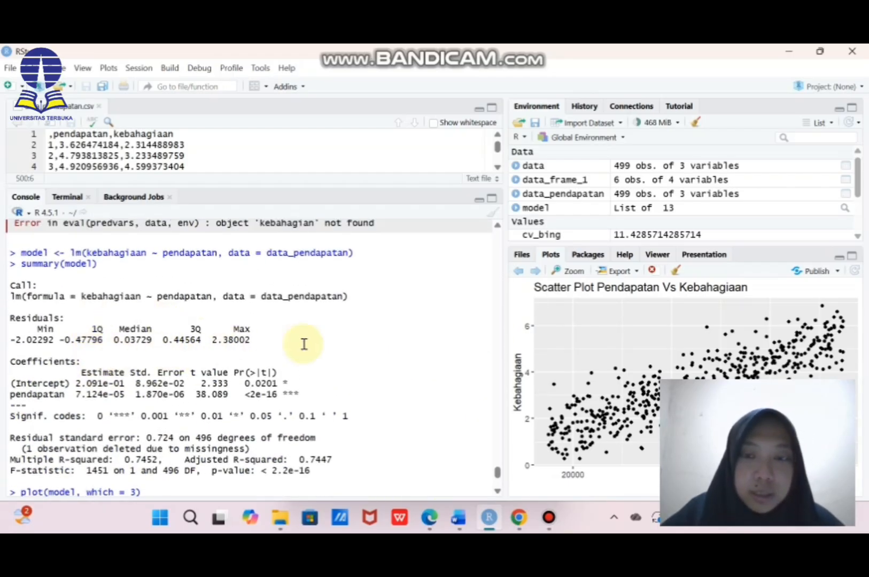
click(520, 272)
click(535, 271)
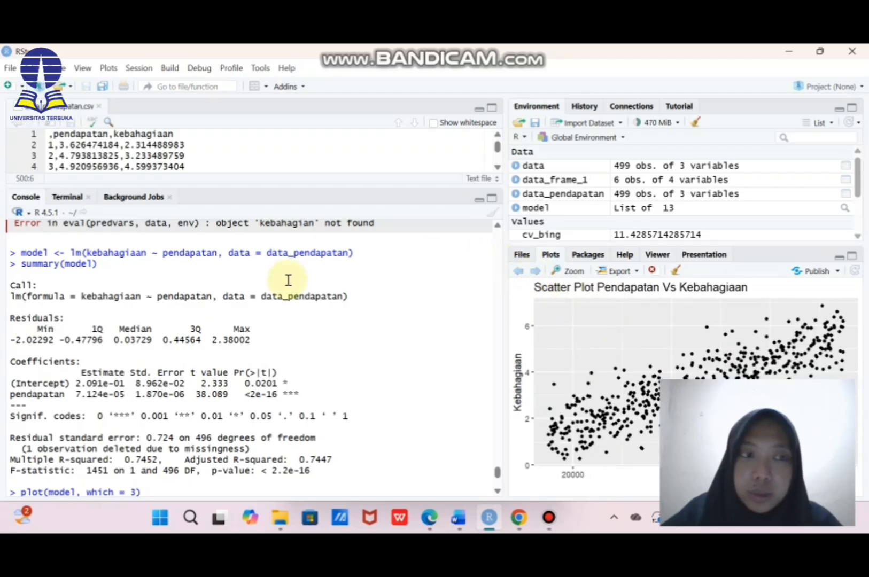
click(536, 273)
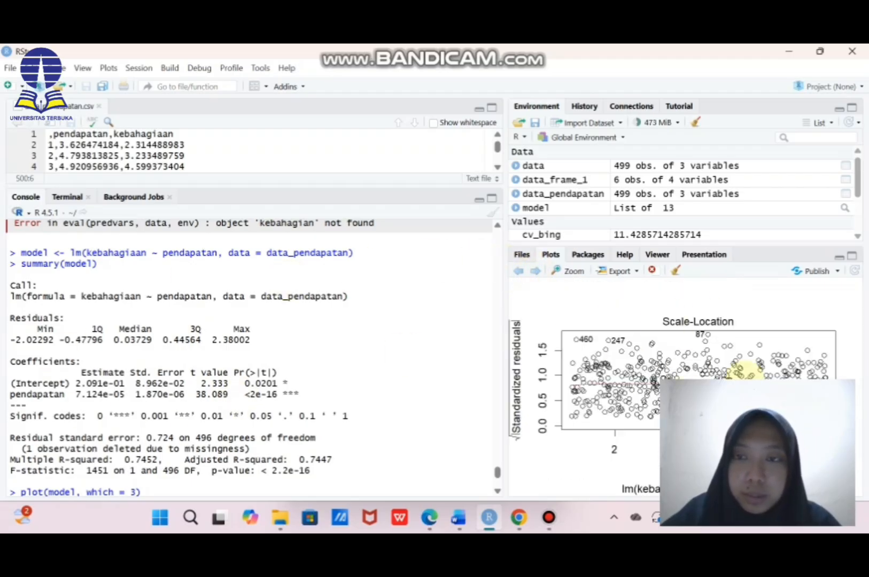
click(536, 273)
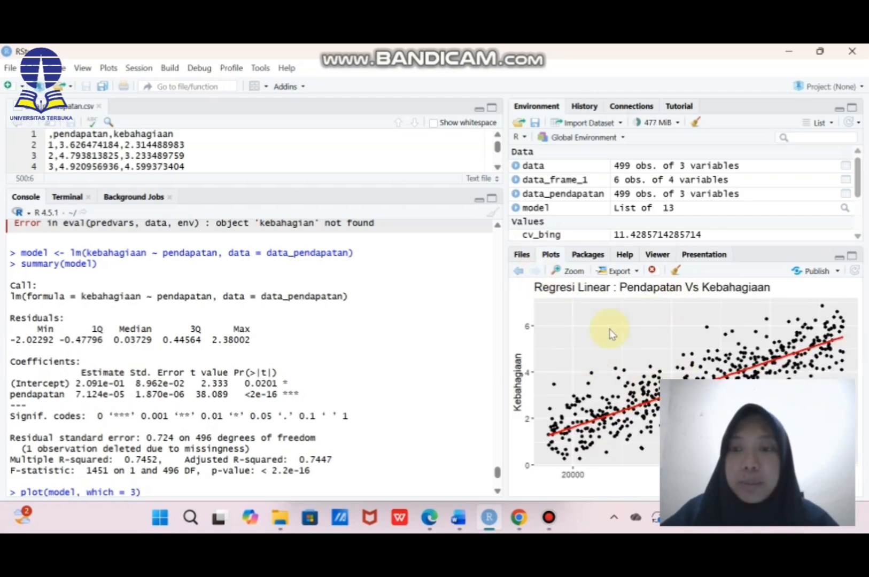
scroll(374, 303, down, 5)
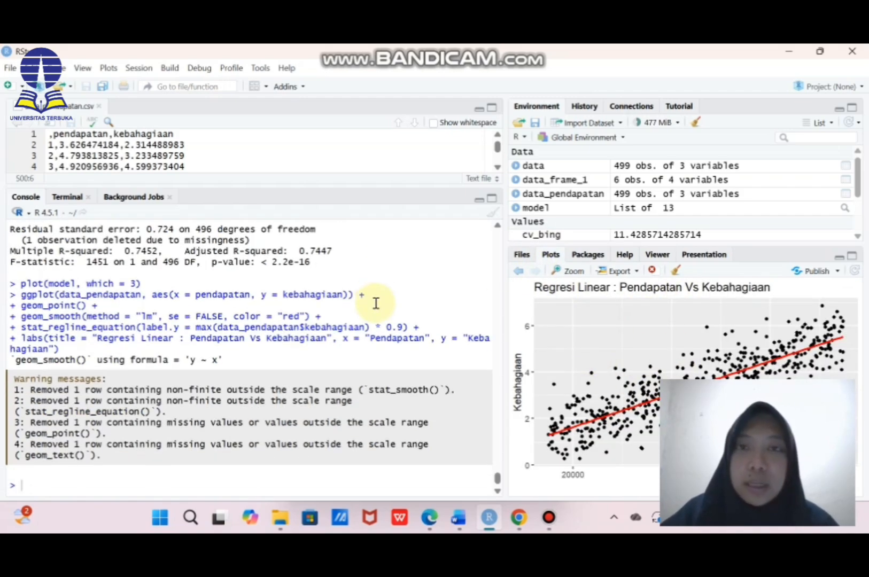